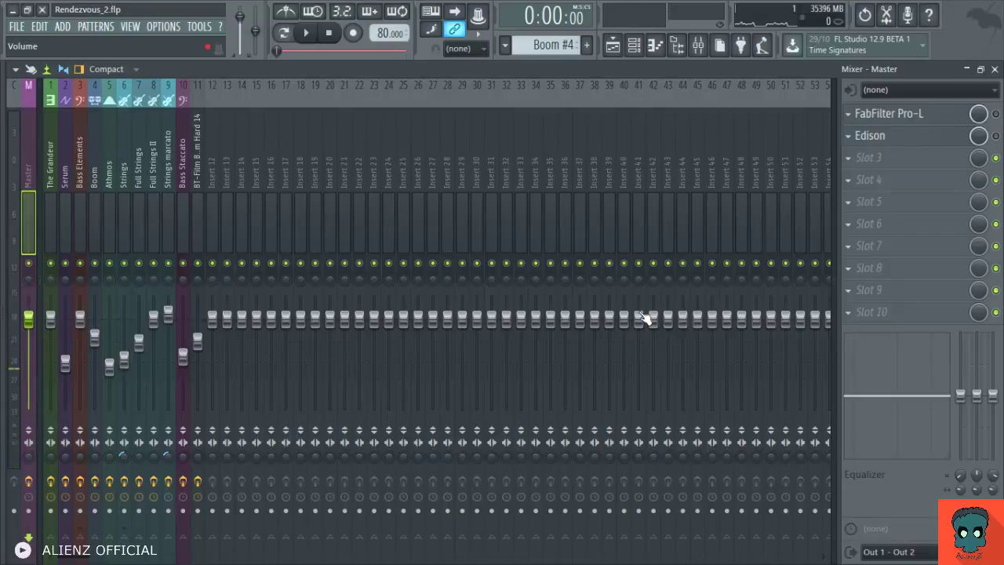
Step: Open the playlist and bring the full song arrangement into view
key(F5)
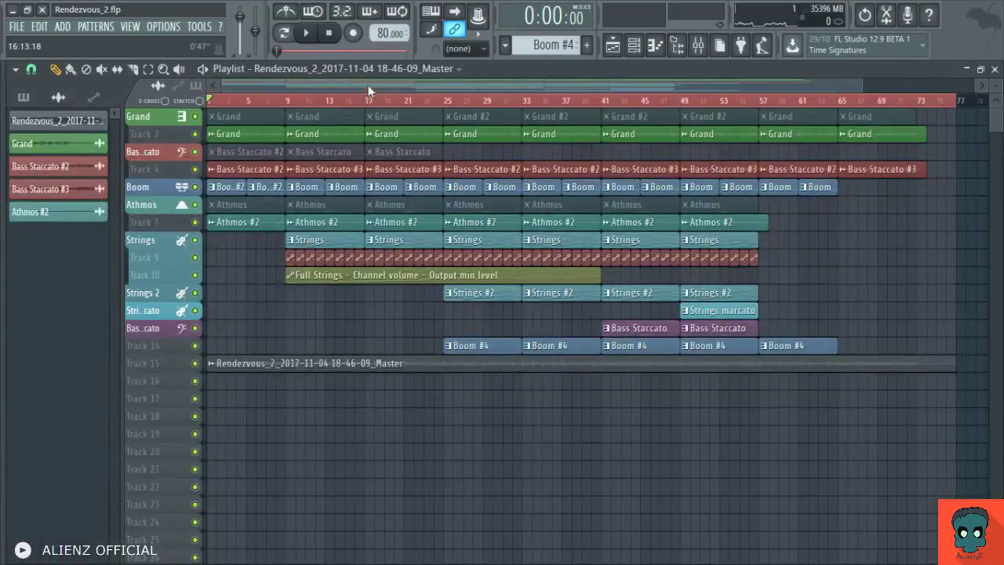
scroll(367, 99, down, 2)
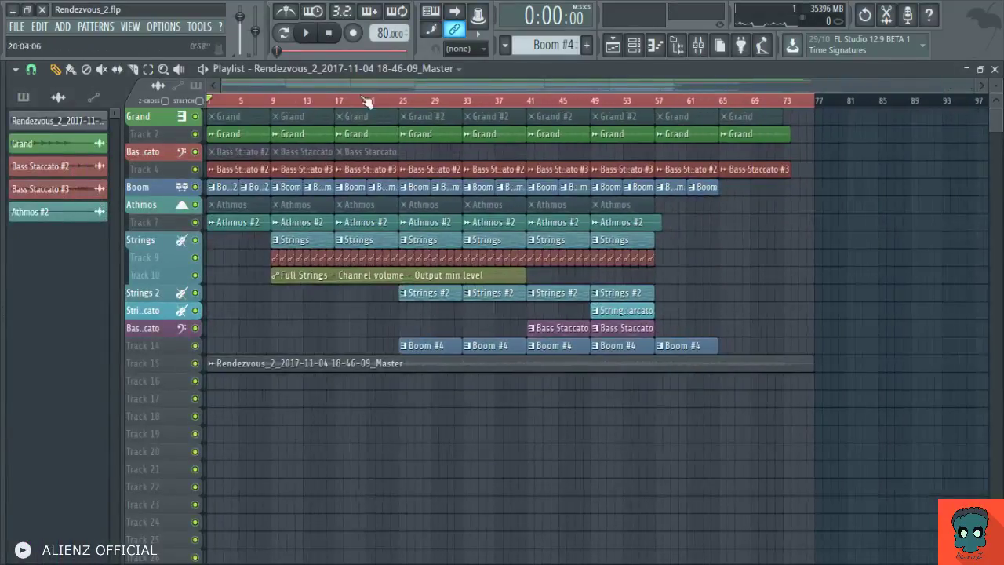
right_click(197, 365)
right_click(195, 366)
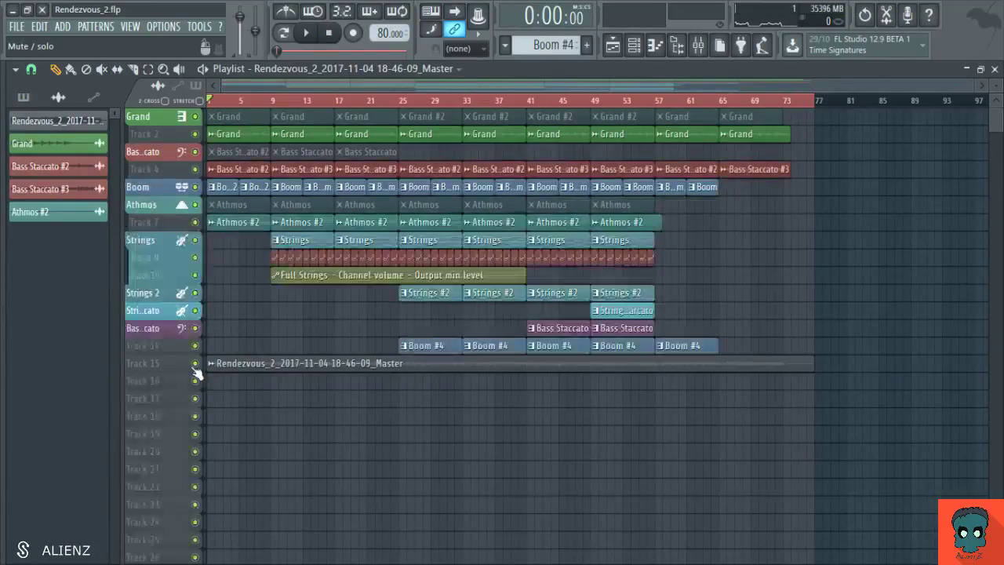
click(196, 345)
click(196, 328)
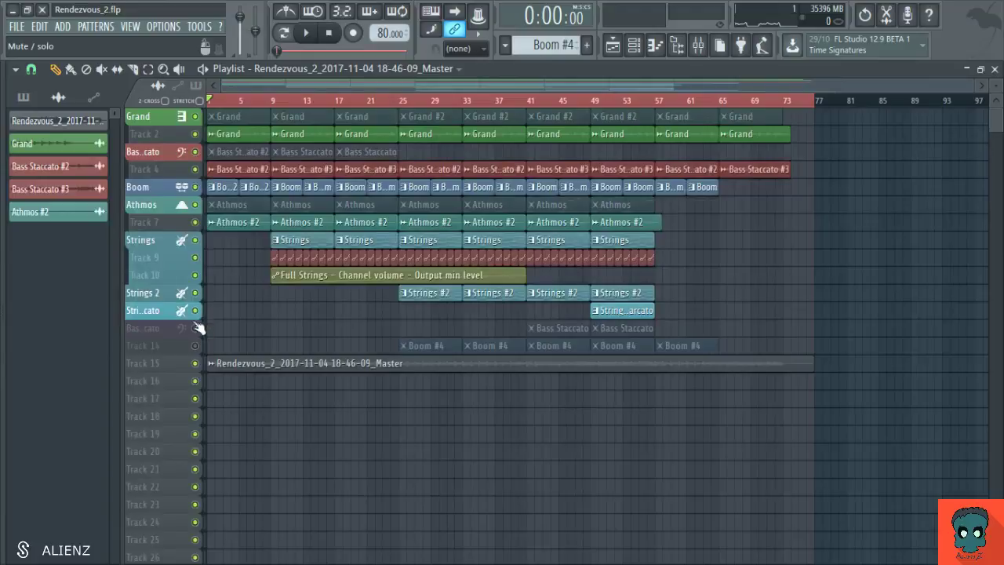
click(196, 328)
click(195, 345)
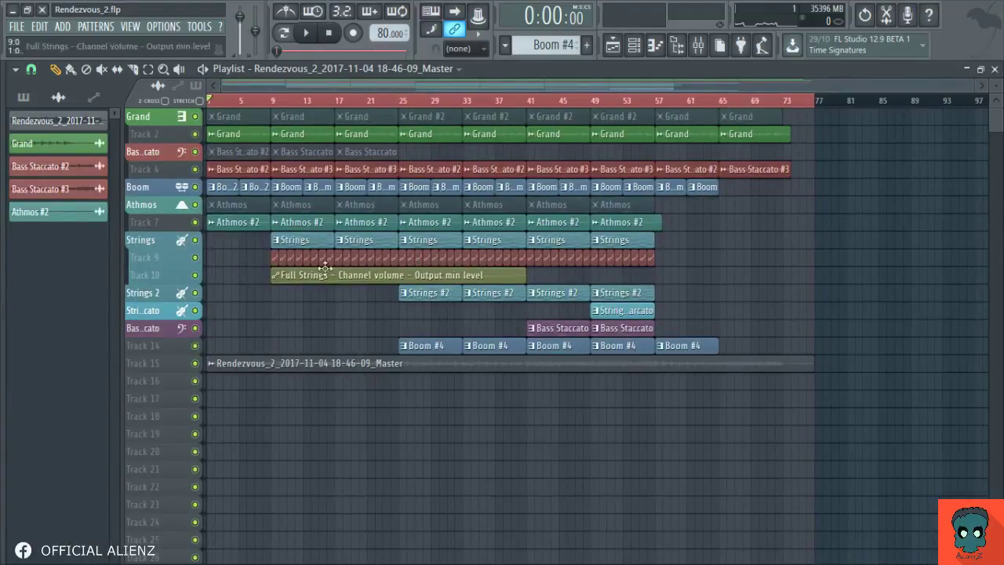
Step: Mute tracks 1 through 14 above the rendered master clip and start song playback with the time selection cleared
scroll(314, 306, up, 2)
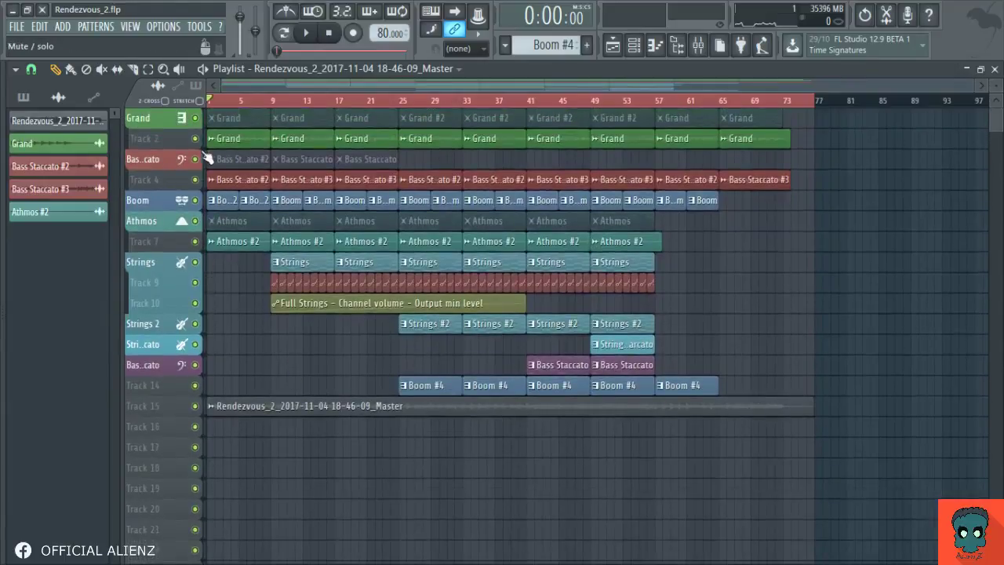
drag(195, 118, 197, 375)
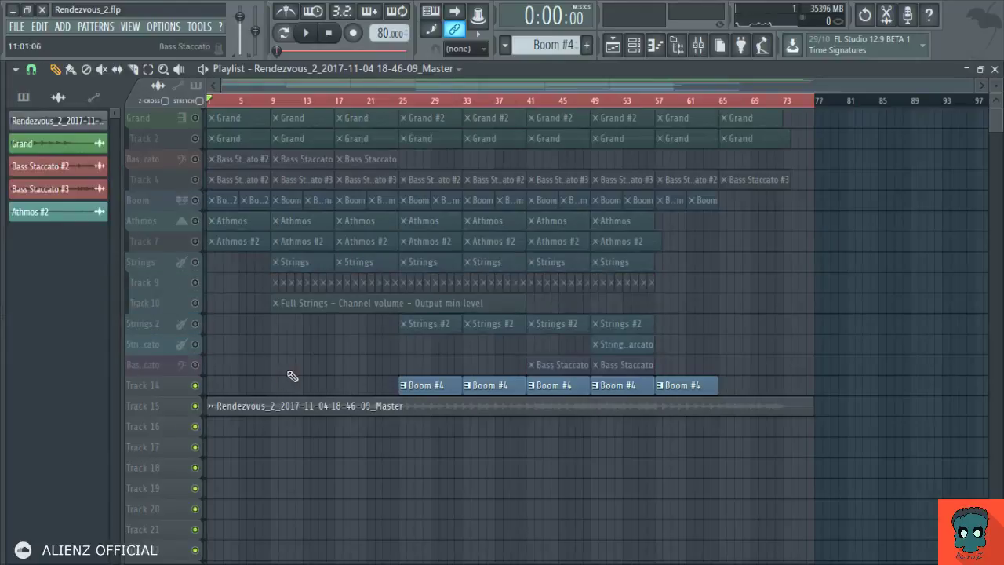
scroll(309, 285, up, 3)
scroll(417, 199, up, 1)
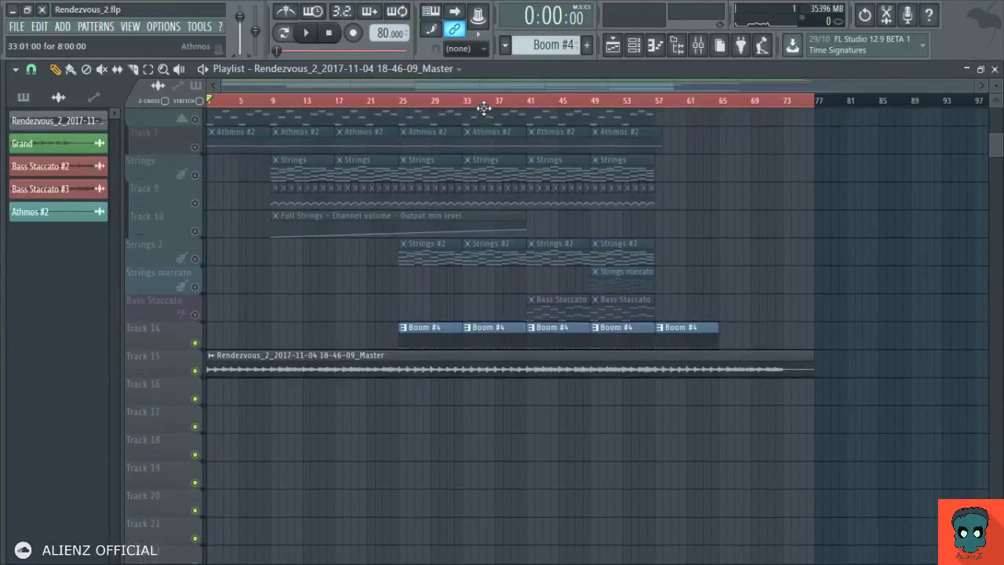
right_click(491, 103)
key(space)
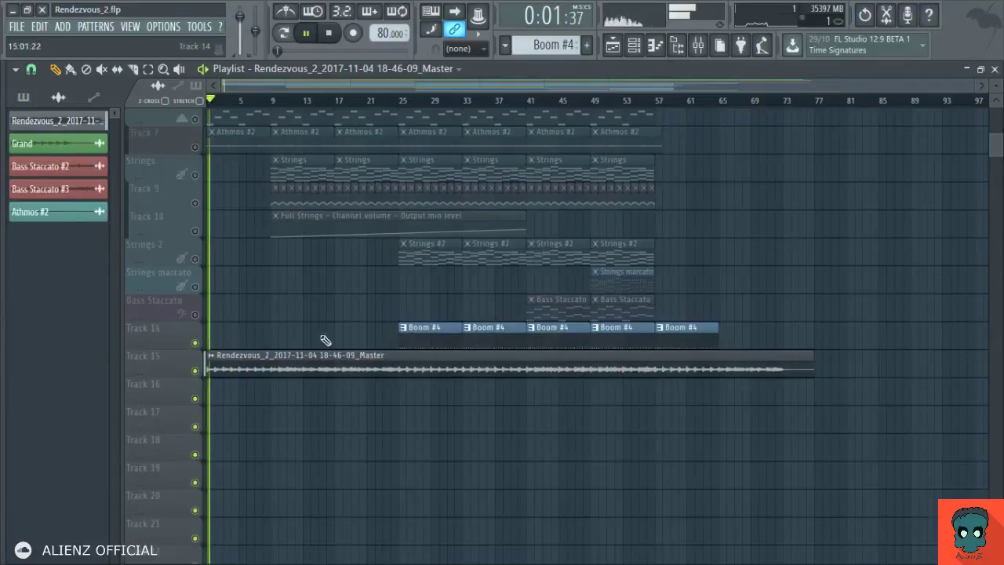
click(195, 343)
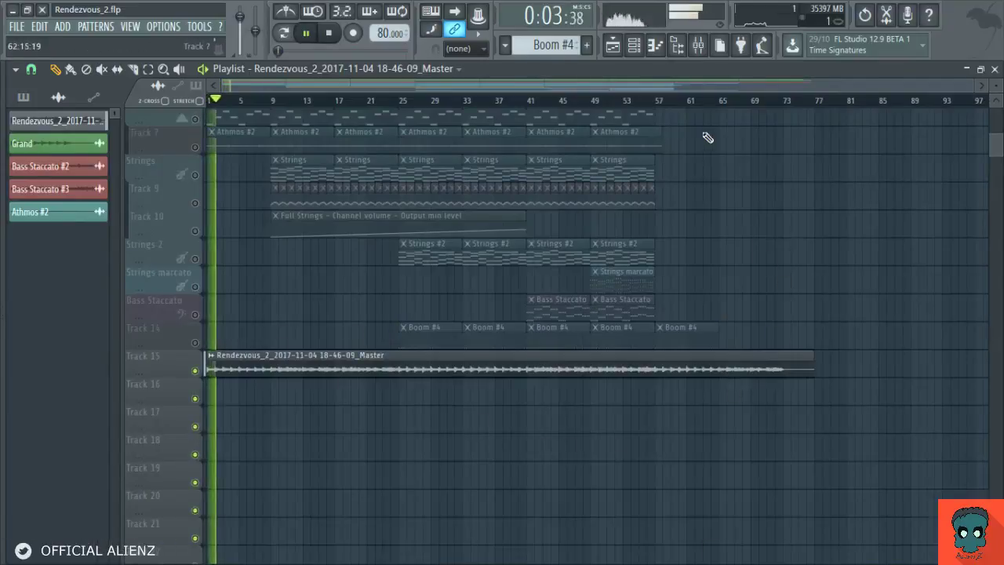
Step: Slice the rendered master clip on Track 15 at bar 57
drag(697, 177, 603, 393)
scroll(616, 96, up, 2)
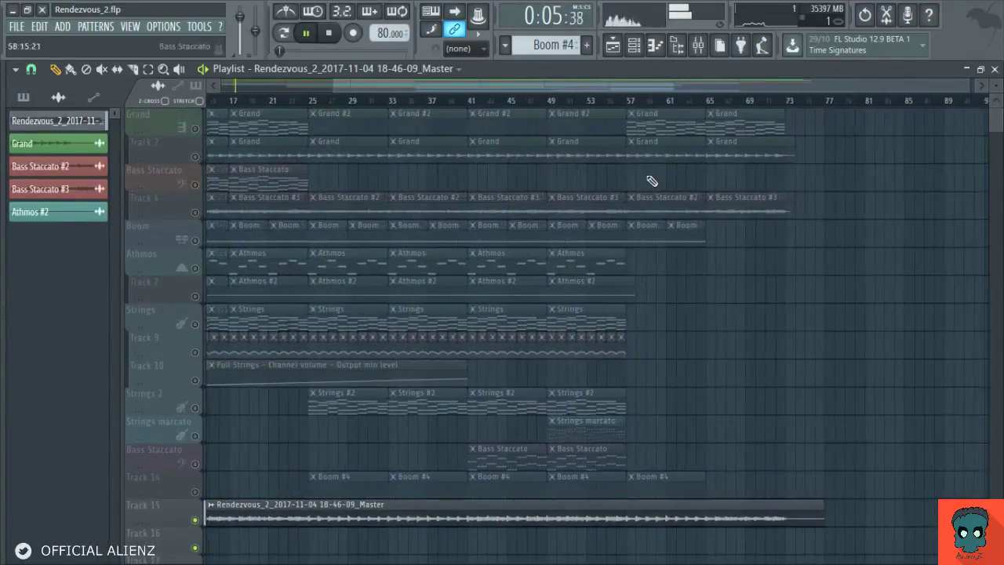
drag(708, 336, 639, 223)
scroll(614, 109, up, 3)
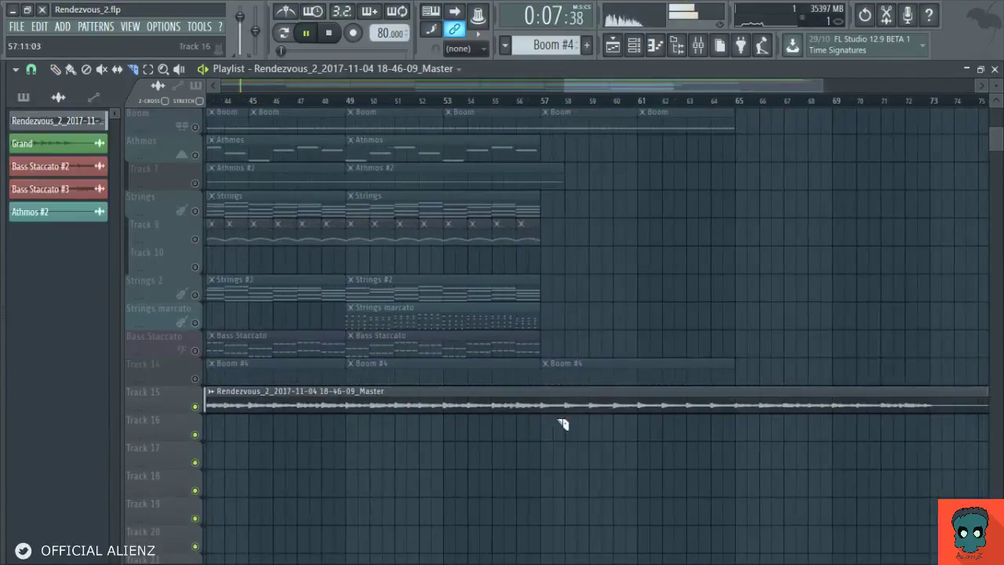
scroll(556, 123, up, 2)
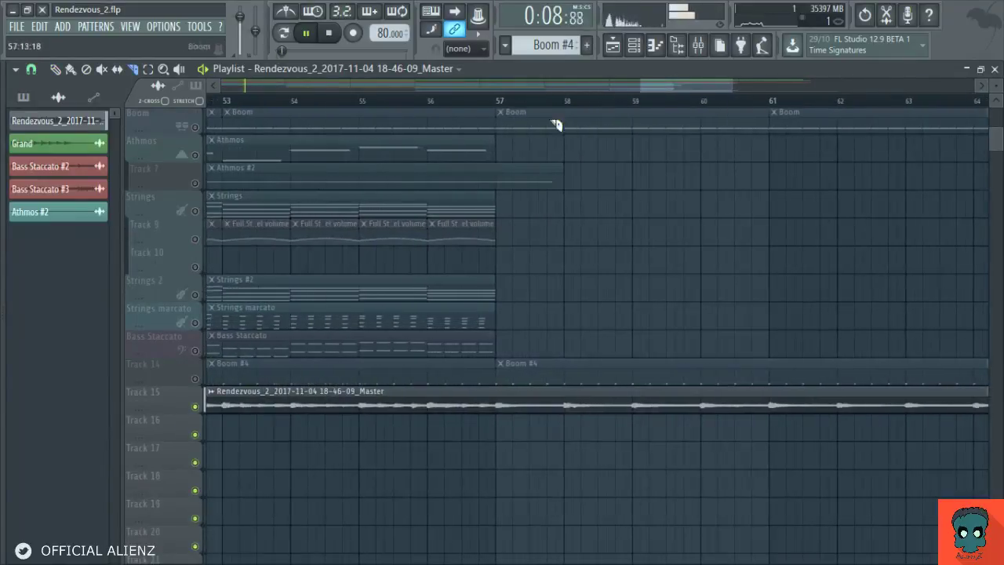
click(495, 405)
key(p)
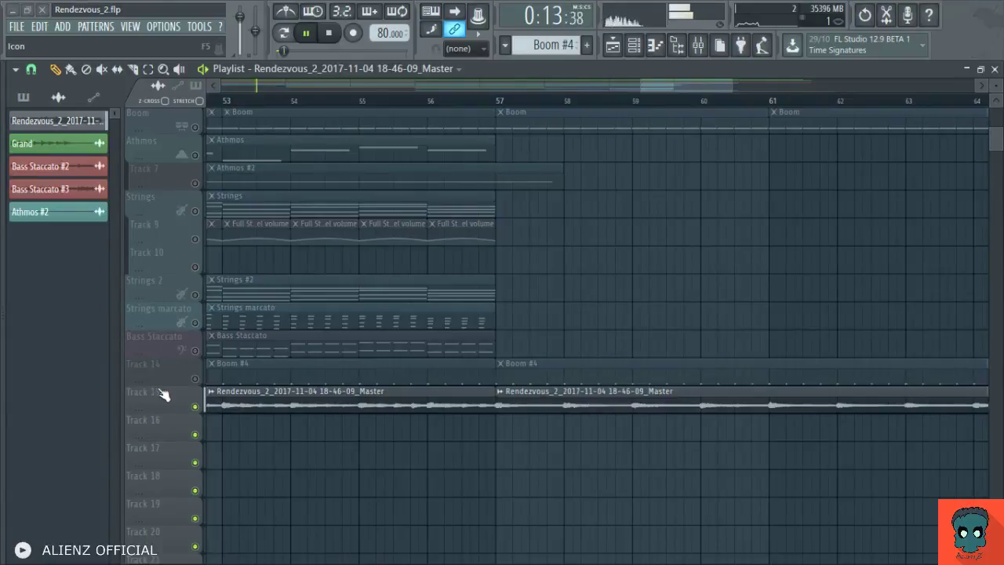
Step: Format Track 15 as a green Audio track named "I Pass" and apply its name and colour to its clips
click(321, 468)
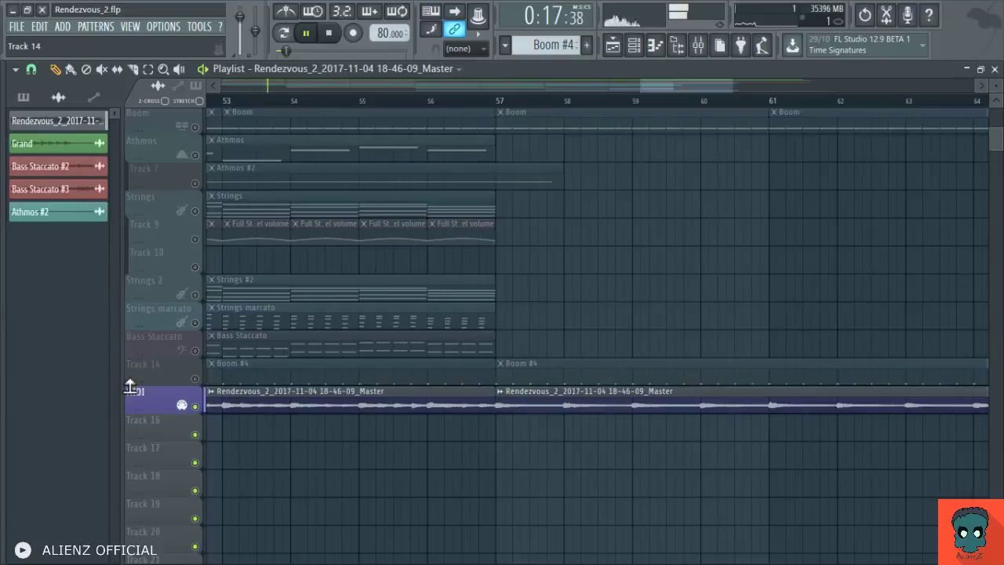
click(257, 445)
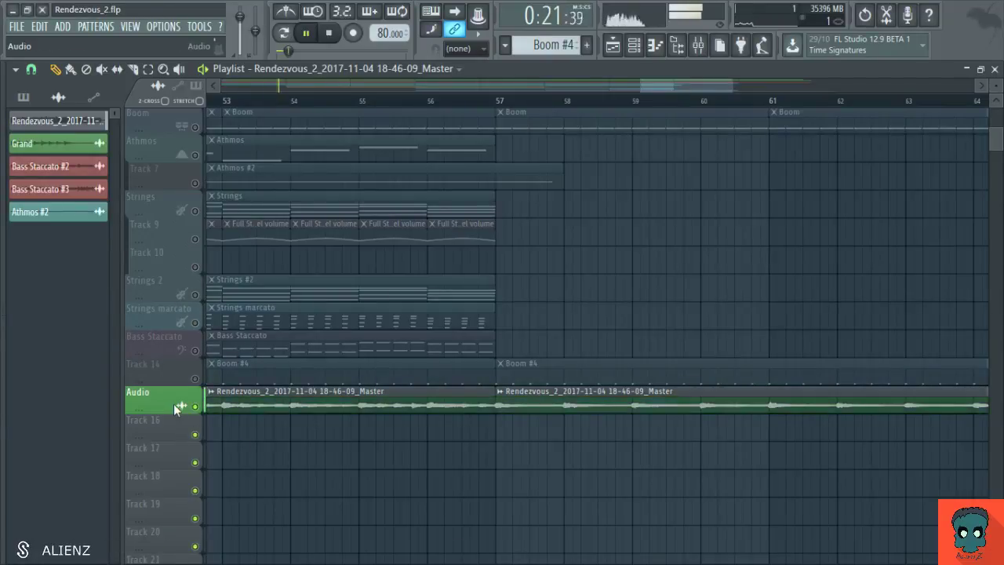
text(I Pass)
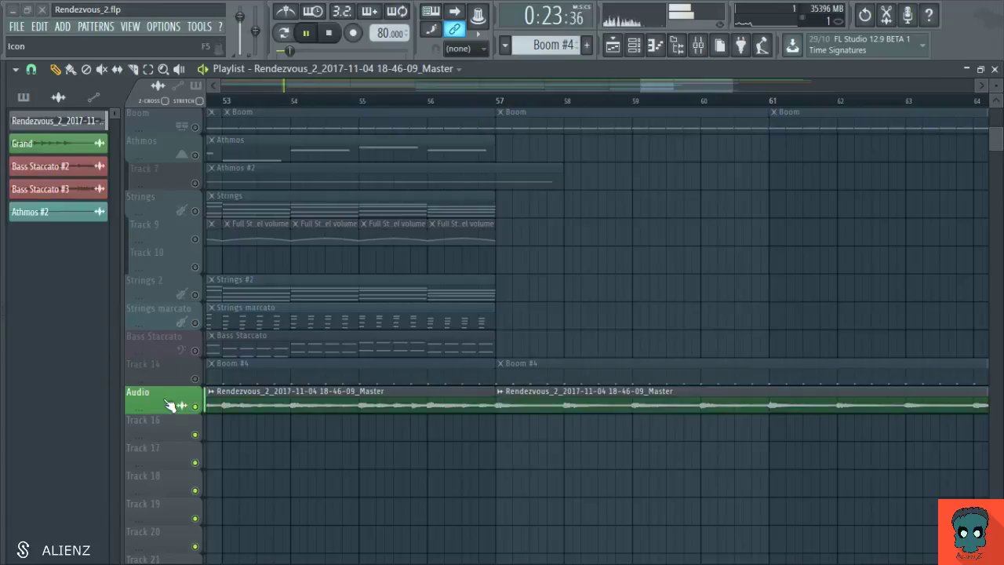
key(Return)
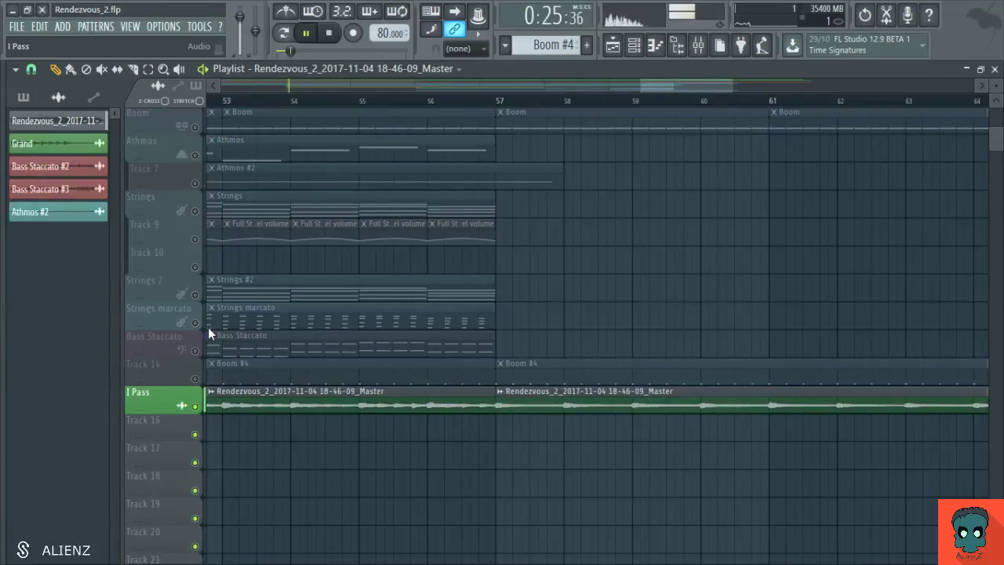
Step: Move the I Pass clip that starts at bar 57 to about bar 89, leaving a gap
scroll(583, 101, down, 10)
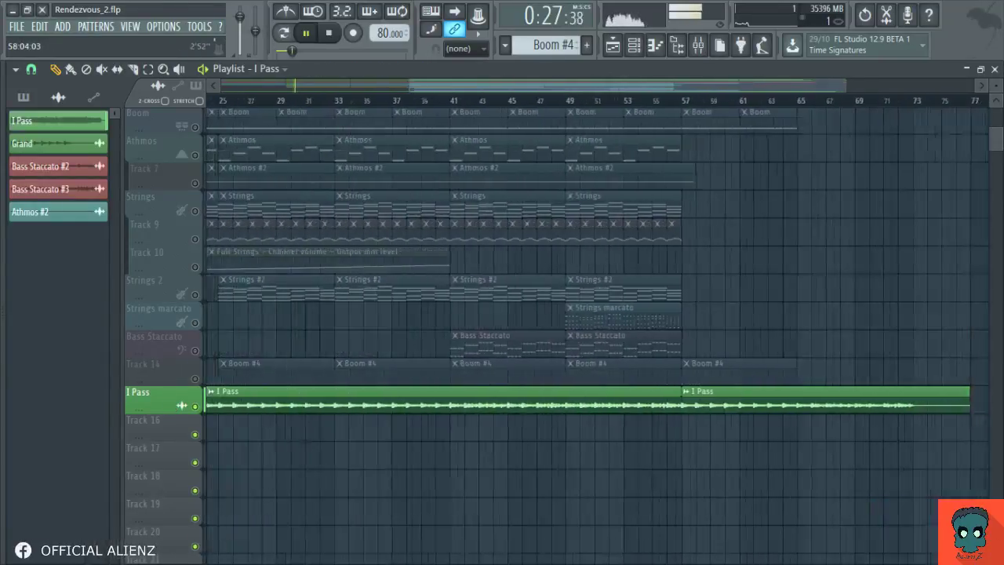
drag(476, 392, 605, 397)
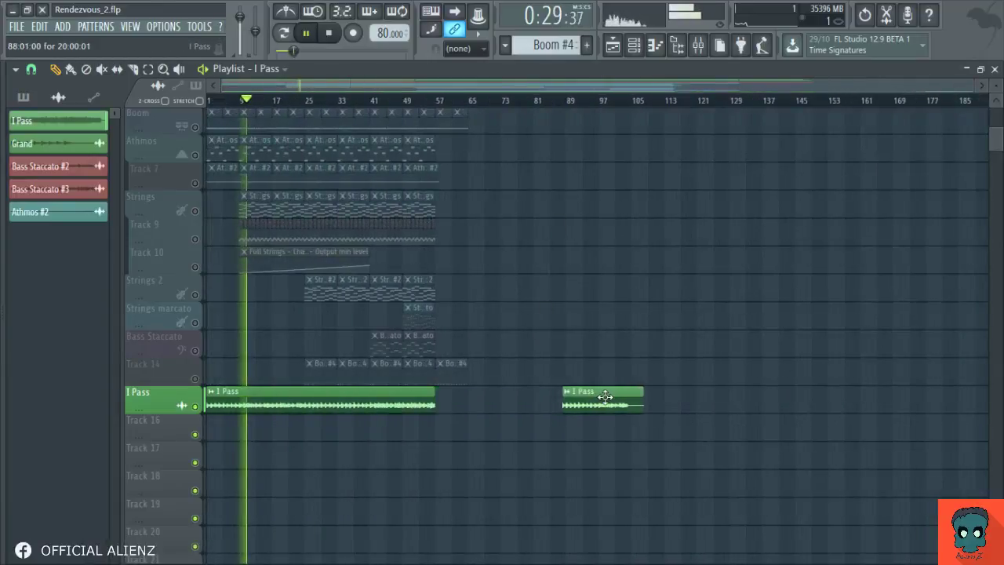
Step: Slice the long I Pass clip at bar 49 to separate its final eight bars
scroll(475, 103, up, 5)
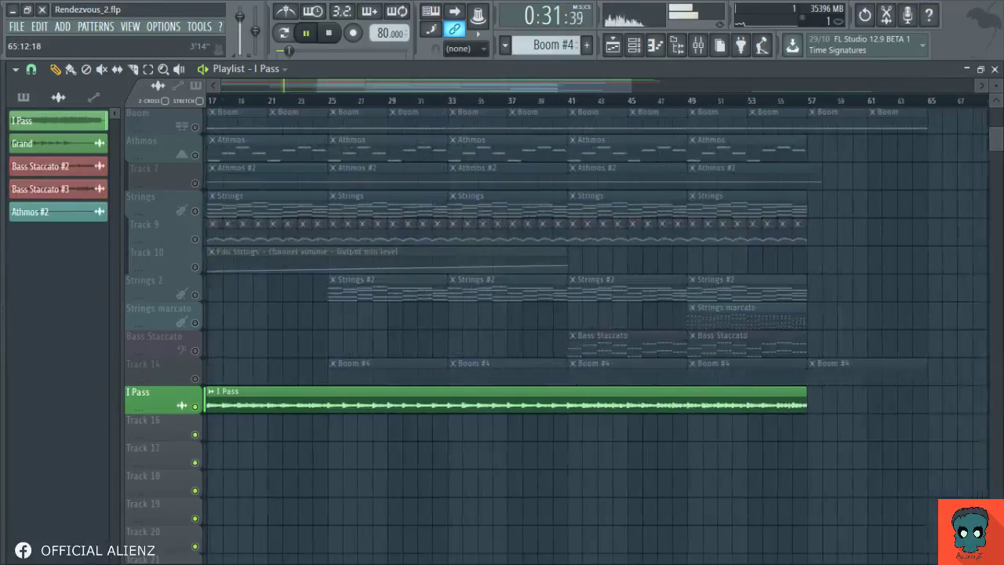
drag(602, 190, 472, 273)
key(c)
click(511, 472)
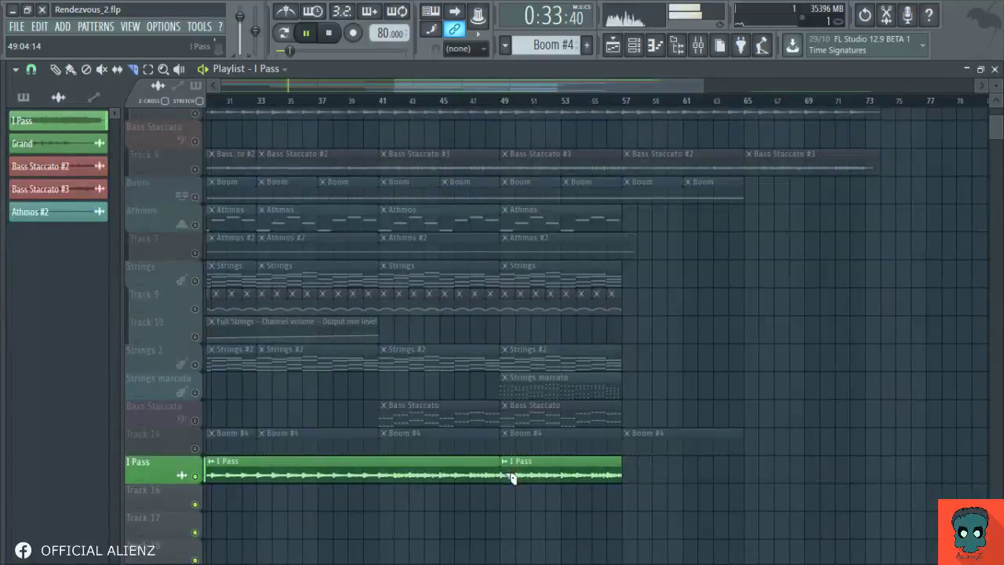
Step: Duplicate the eight-bar I Pass clip at bar 49 so the copy fills bars 57 to 65
drag(542, 492, 451, 429)
key(p)
ctrl+click(528, 429)
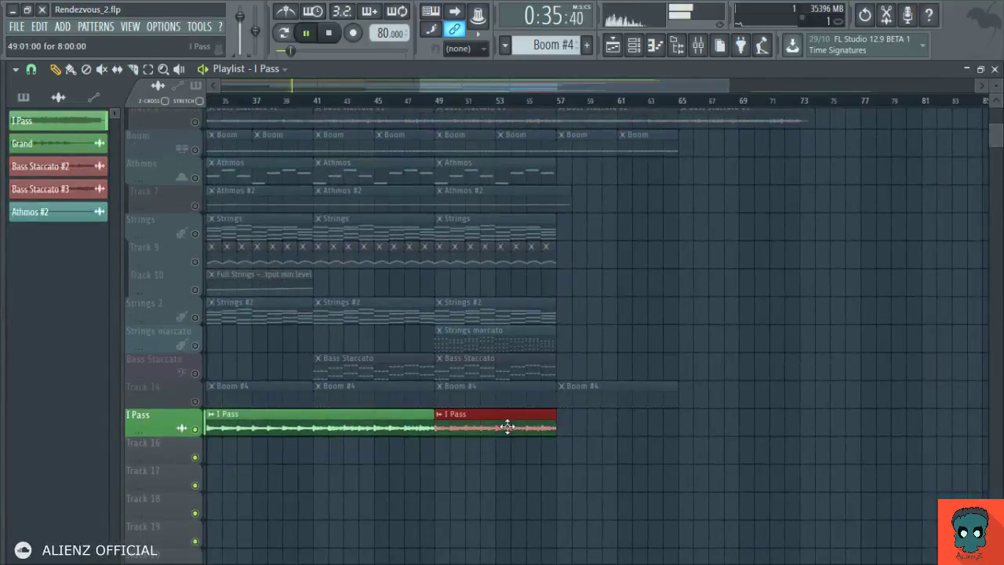
key(ctrl+b)
right_click(528, 466)
Step: Duplicate the two eight-bar I Pass clips from bar 49 so the copies run from bar 65 to 81
scroll(538, 103, down, 5)
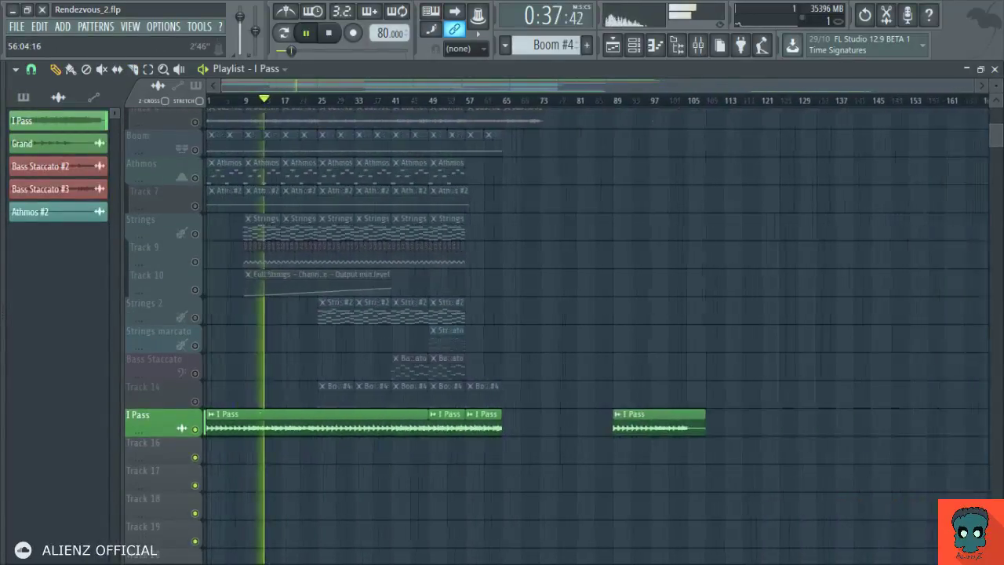
drag(523, 444, 444, 430)
key(ctrl+b)
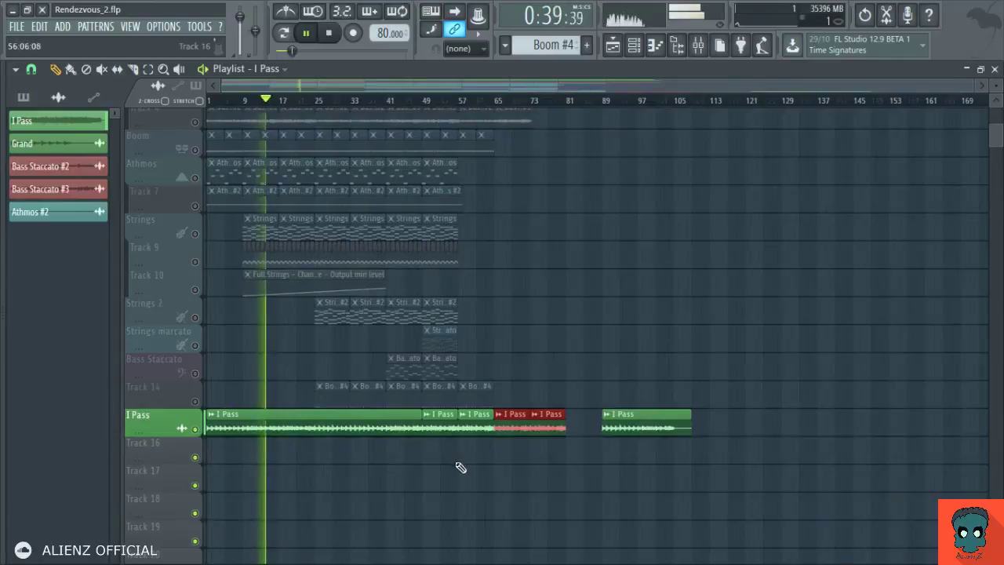
right_click(466, 469)
Step: Move the ending I Pass clip to about bar 105 and duplicate two eight-bar clips into bars 81 to 97
scroll(487, 94, up, 5)
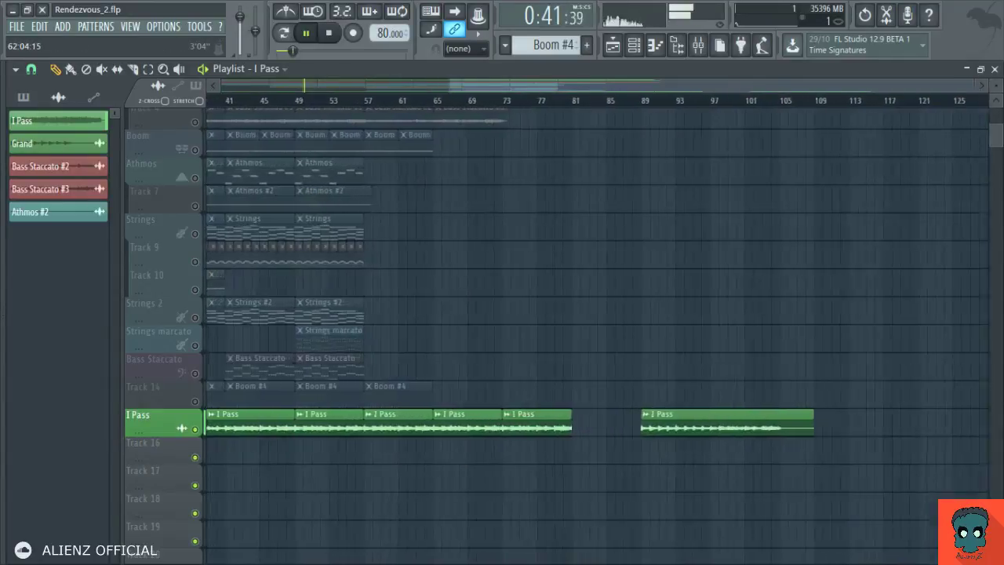
scroll(491, 87, down, 2)
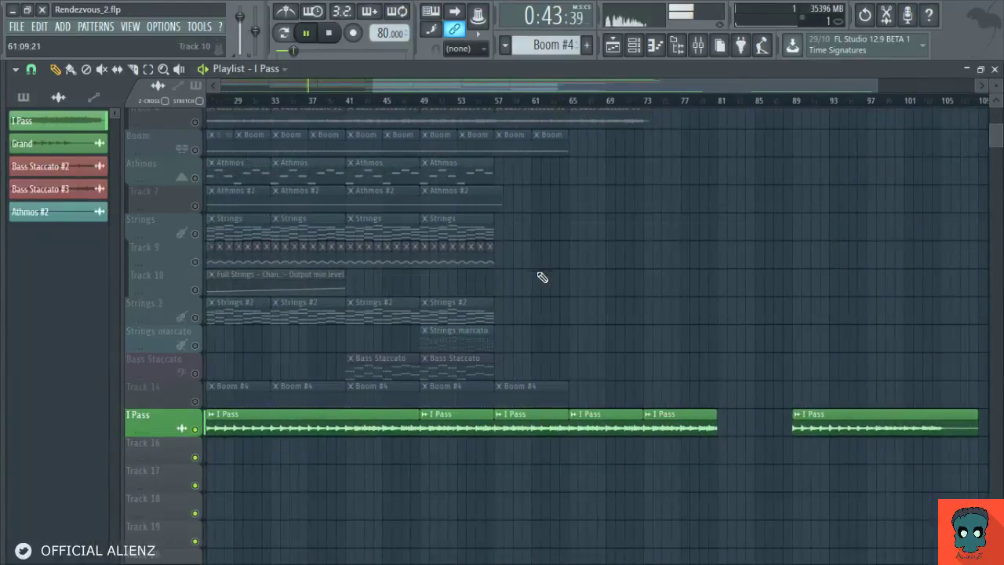
drag(600, 267, 675, 275)
scroll(670, 86, down, 5)
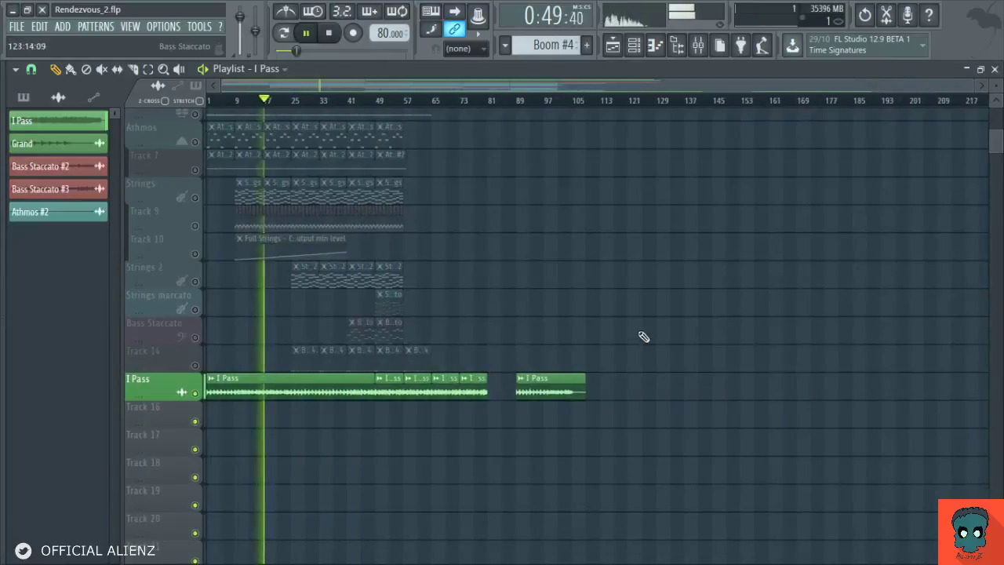
drag(614, 347, 594, 398)
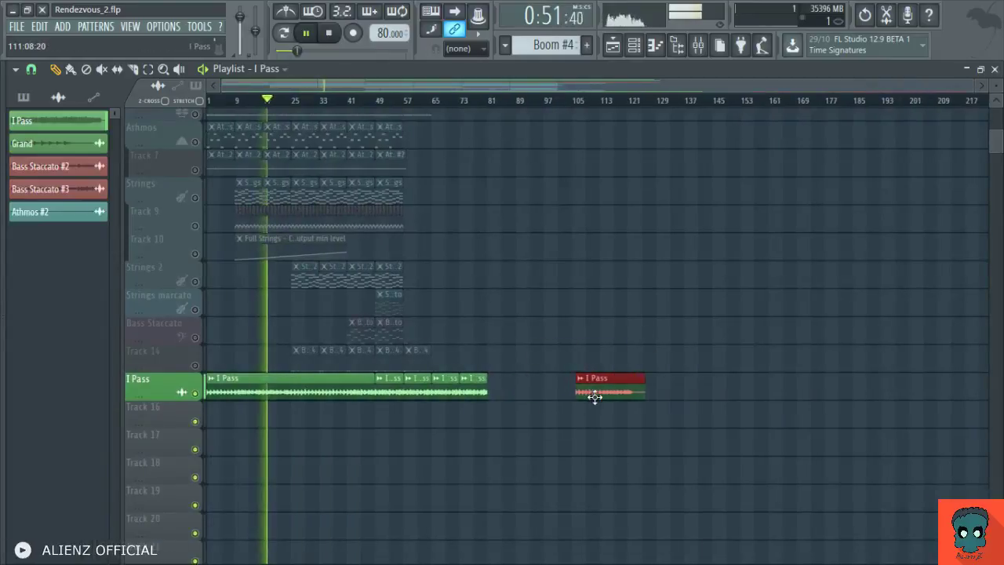
drag(518, 373, 436, 403)
key(ctrl+b)
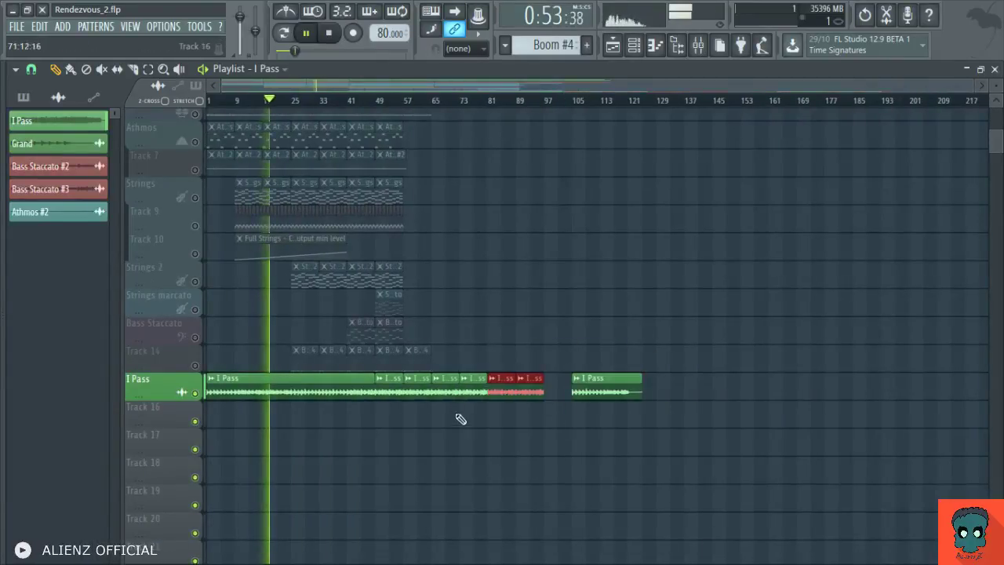
click(459, 417)
Step: Move the ending I Pass clip to bar 113 and duplicate the last two eight-bar clips to fill bars 97 to 113
drag(592, 388, 619, 392)
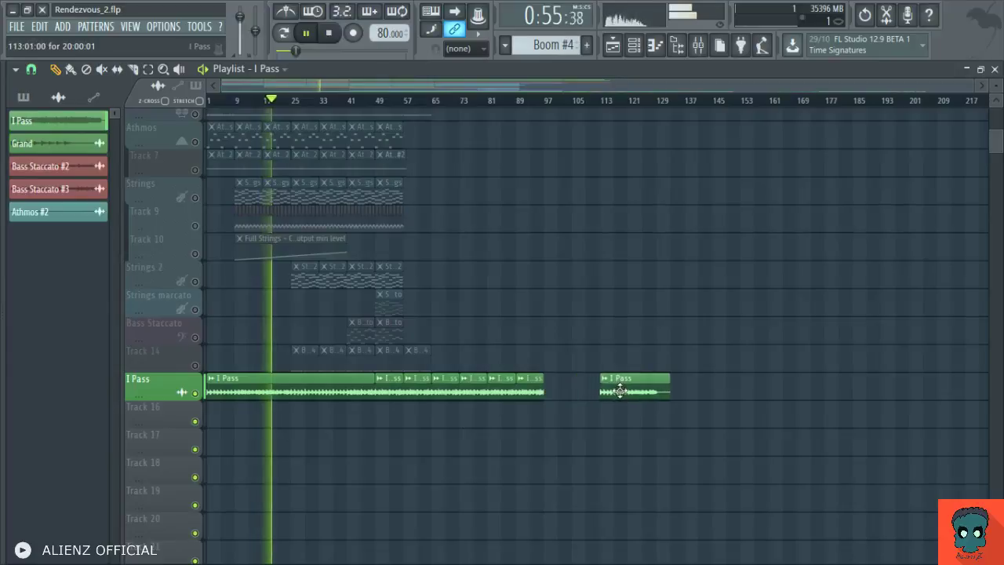
drag(498, 373, 528, 388)
key(ctrl+b)
ctrl+click(499, 417)
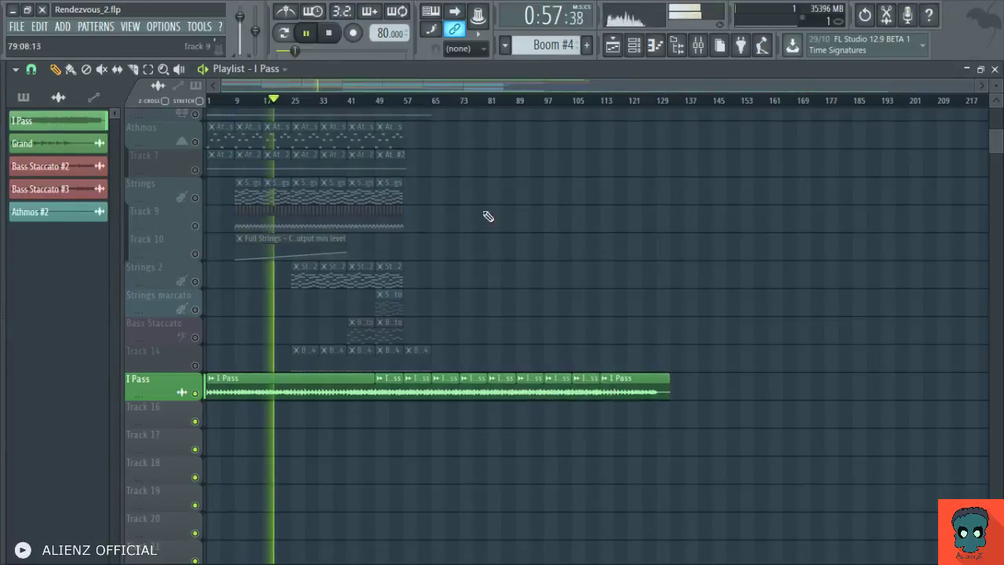
scroll(479, 86, up, 3)
scroll(664, 238, down, 1)
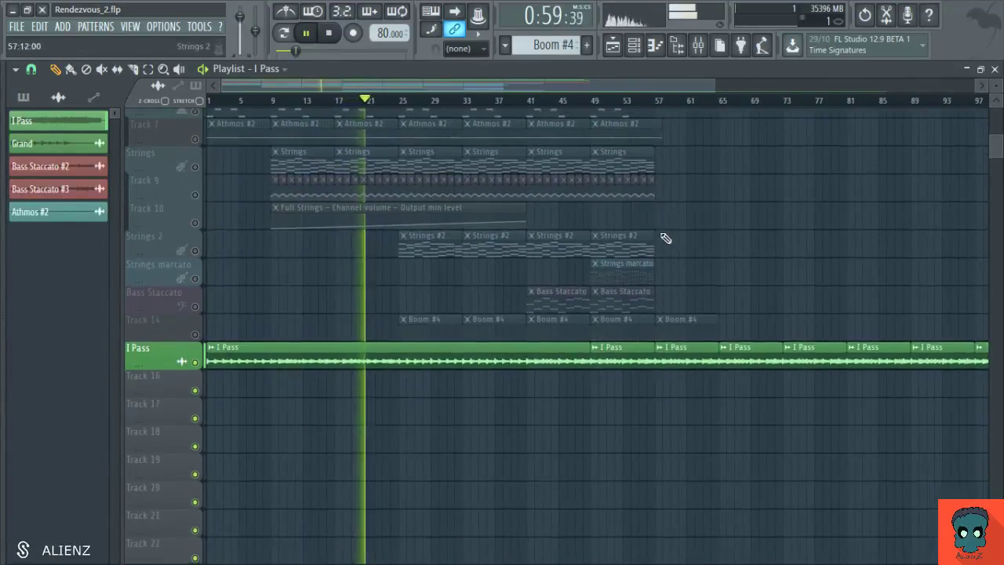
scroll(691, 319, up, 3)
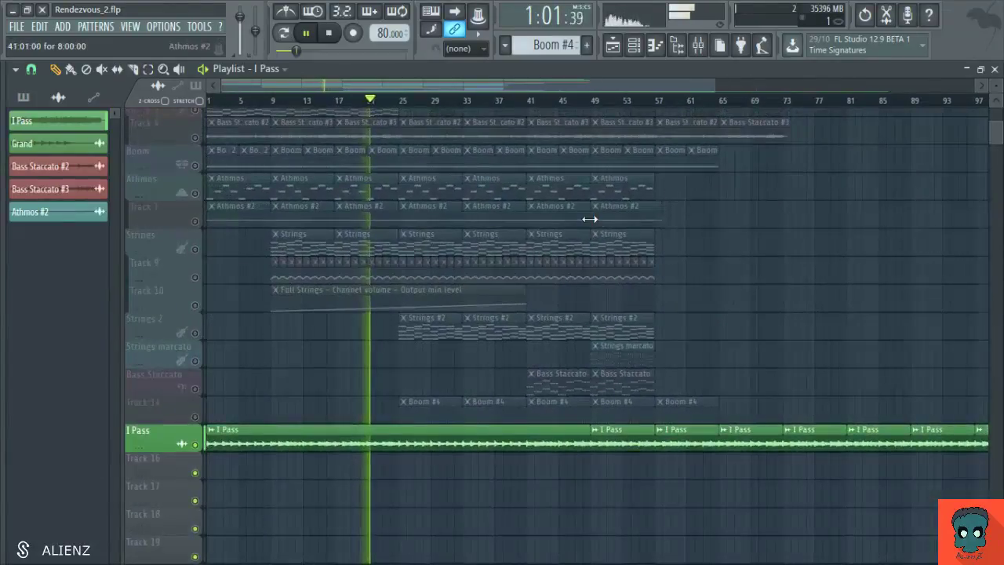
scroll(576, 222, down, 3)
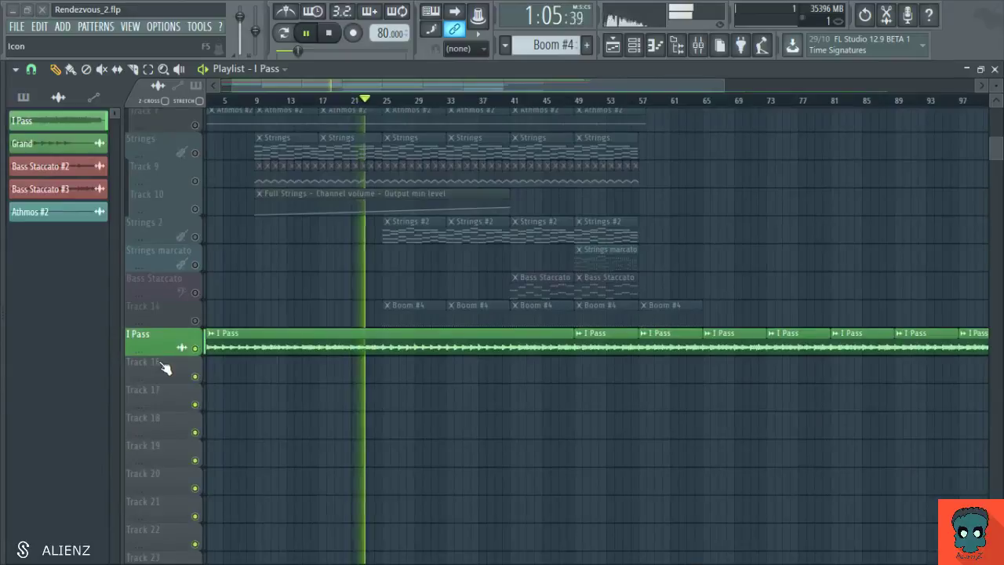
Step: Name the track below I Pass MoreStrings and give it a light blue colour and a violin icon
click(226, 417)
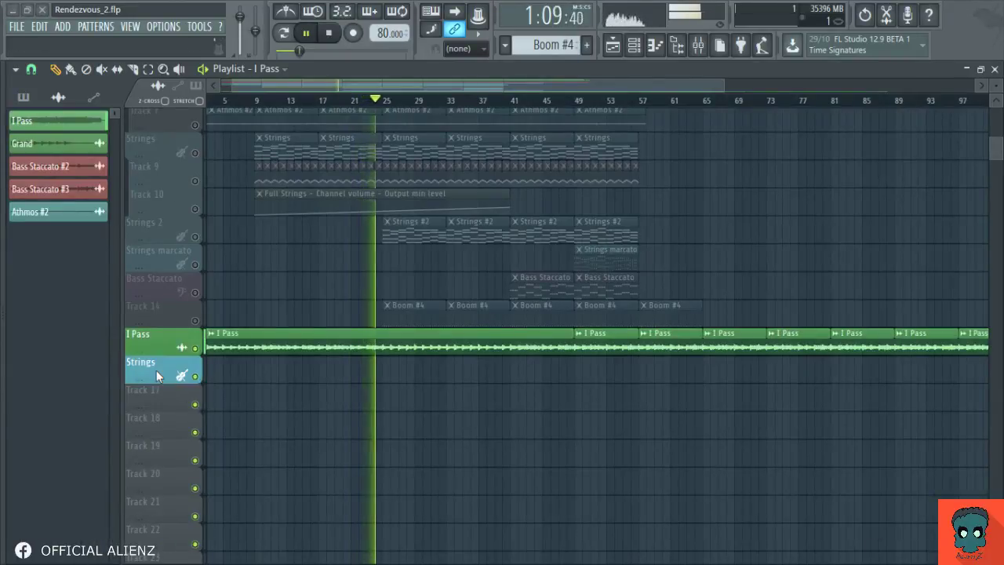
key(Return)
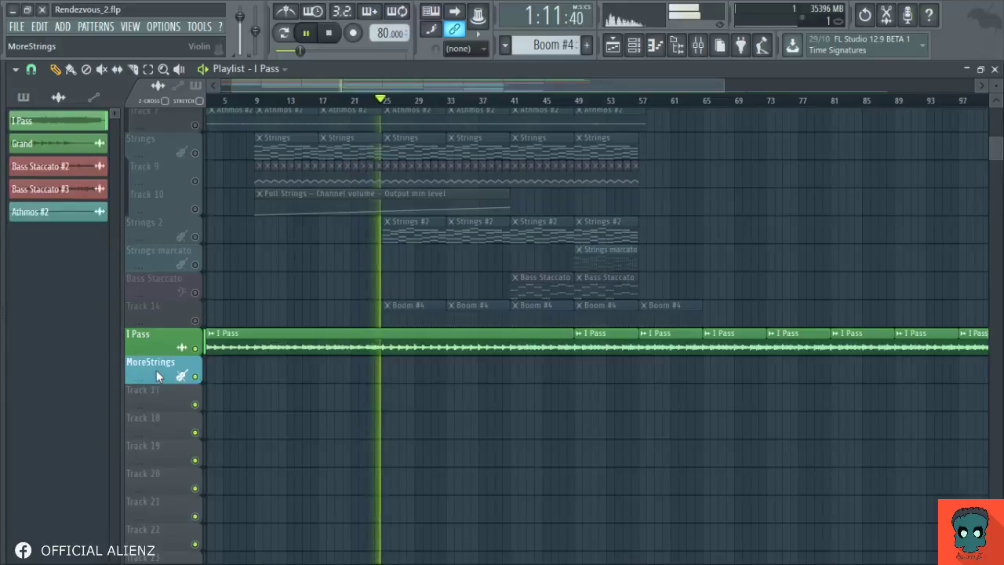
Step: Create the new Pattern 14 and place it at bar 57 on the MoreStrings track as an eight-bar clip
drag(509, 372, 442, 410)
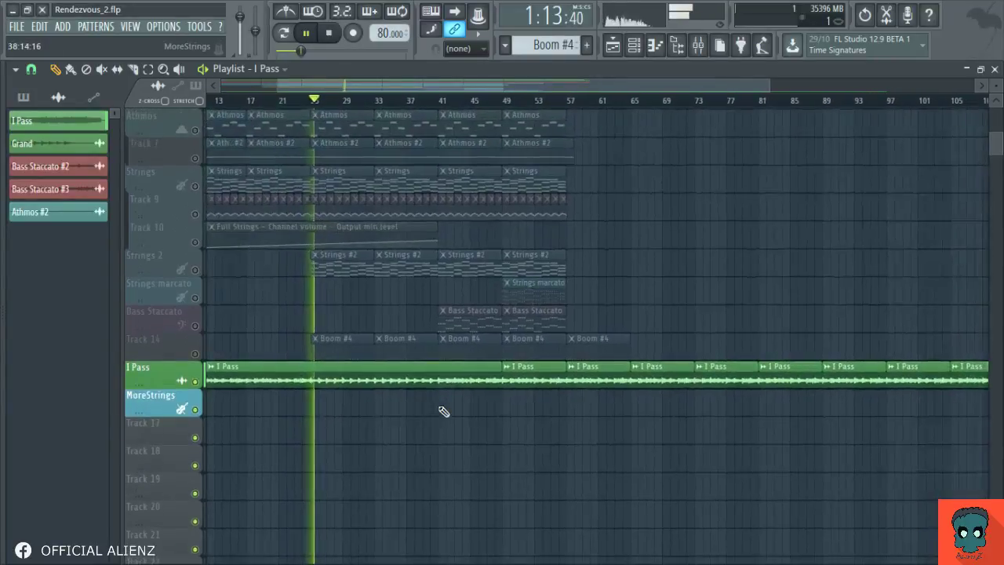
key(F4)
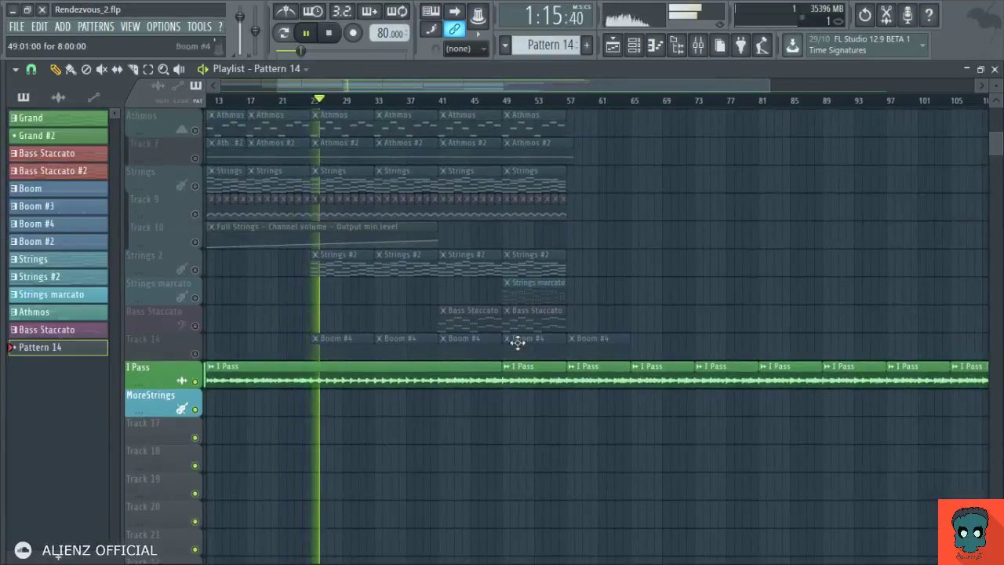
drag(529, 323, 539, 384)
drag(607, 429, 561, 346)
click(538, 379)
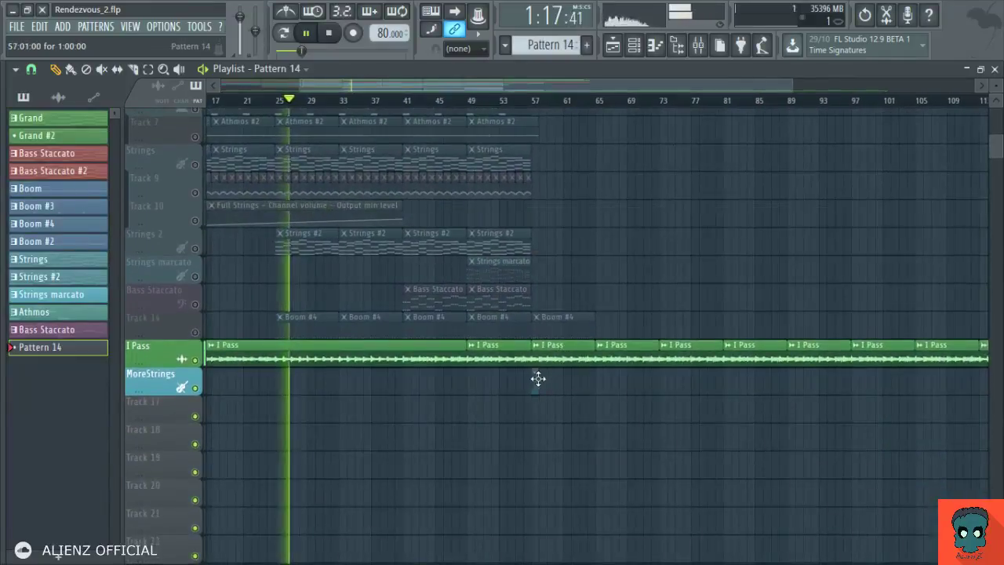
drag(539, 380, 436, 360)
Step: Duplicate the eight-bar Pattern 14 clip on the MoreStrings track until four clips fill bars 57 to 89
key(ctrl+b)
key(ctrl+b)
key(ctrl+b)
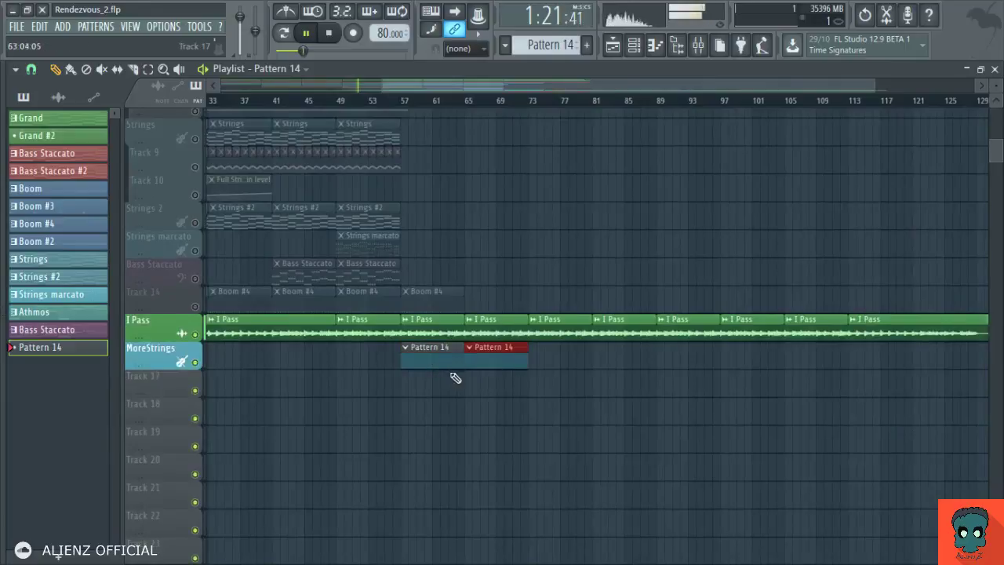
ctrl+click(477, 389)
drag(545, 389, 476, 391)
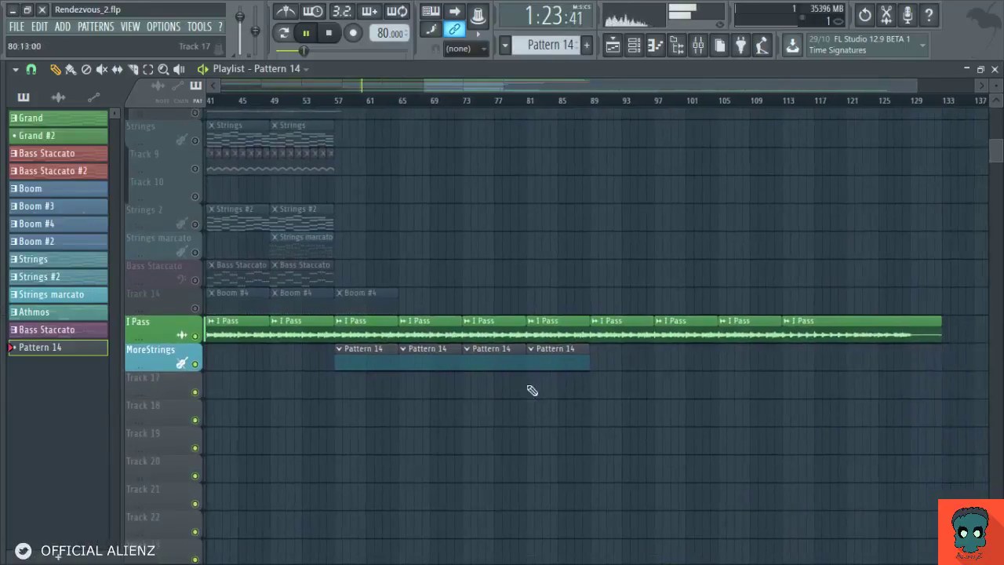
Step: Open the Strings #2 pattern from its clip at bar 49 to examine its channels
drag(415, 402, 568, 446)
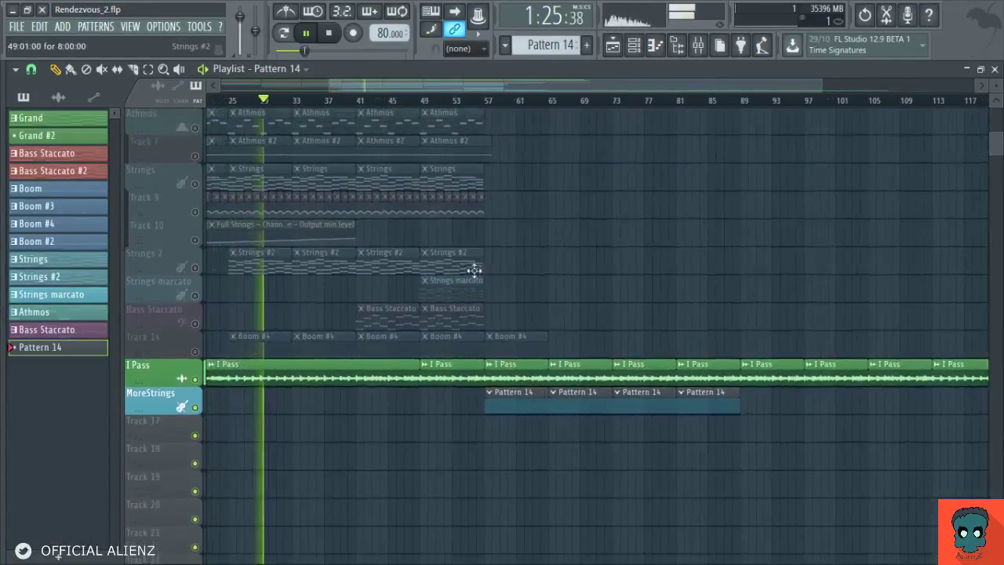
double_click(466, 264)
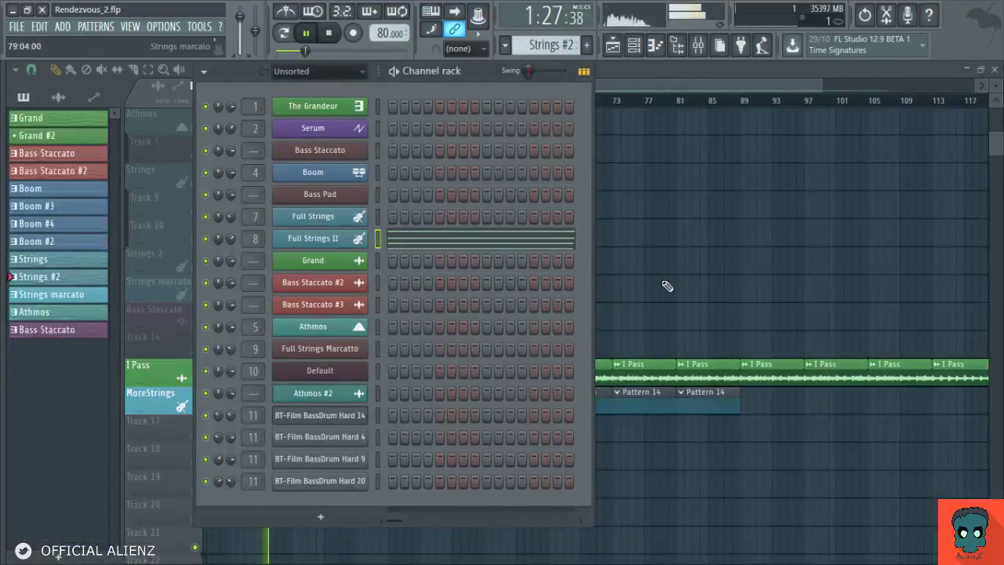
drag(633, 369, 596, 304)
Step: Make Pattern 14 the active pattern and add a Kontakt 5 instrument channel to it
double_click(475, 343)
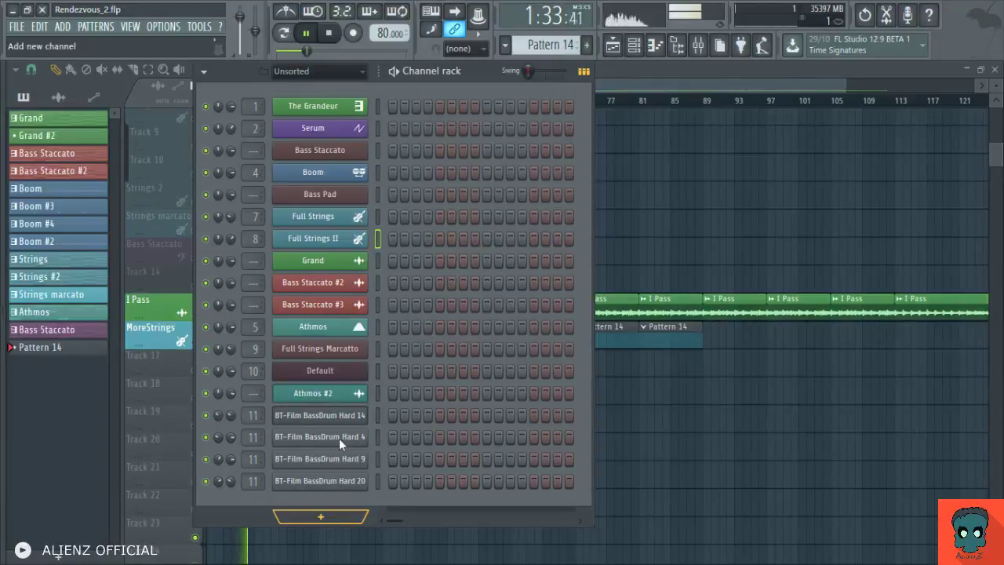
click(400, 448)
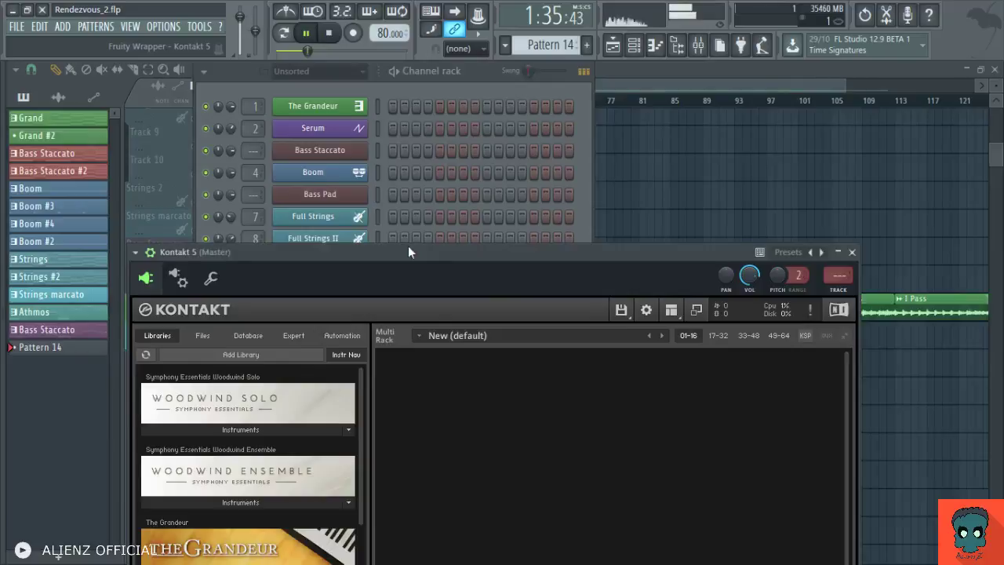
drag(408, 251, 754, 152)
Step: Put the Kontakt 5 channel in a new channel group named Orchestra and stop playback
click(400, 521)
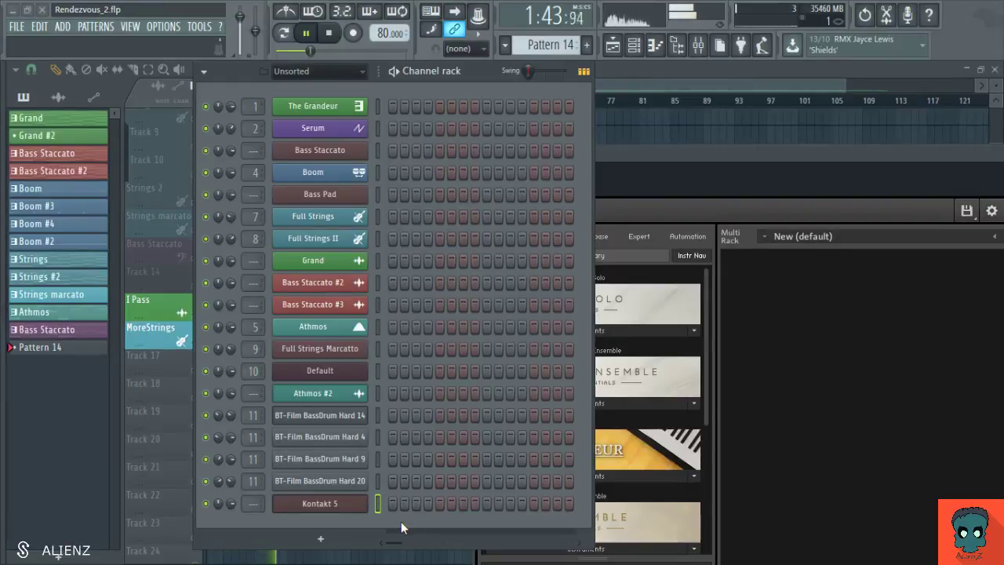
key(Return)
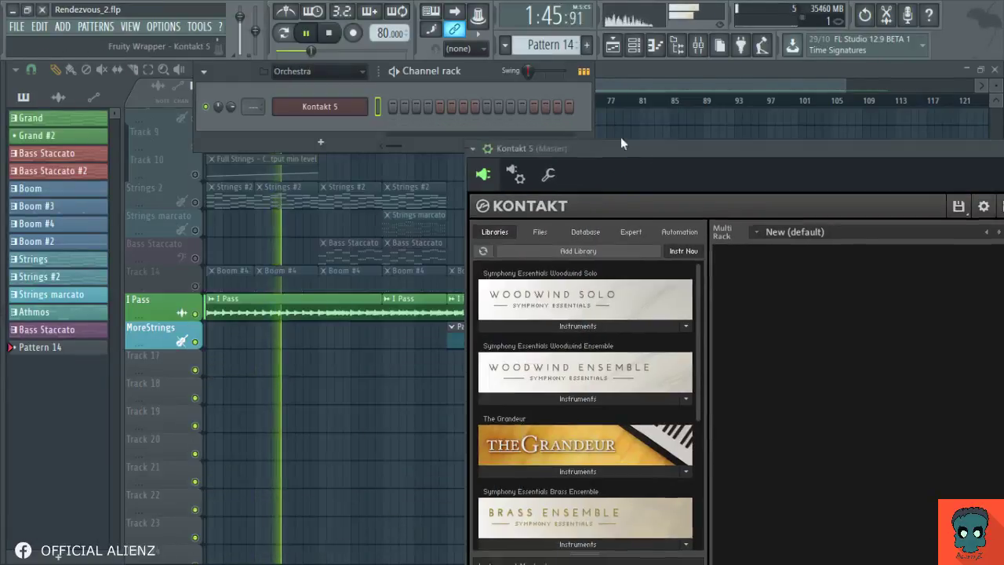
drag(627, 153, 403, 91)
key(space)
Step: Try Woodwind Quintet Essential from the Woodwind Solo library in Kontakt and remove it from the rack
click(374, 269)
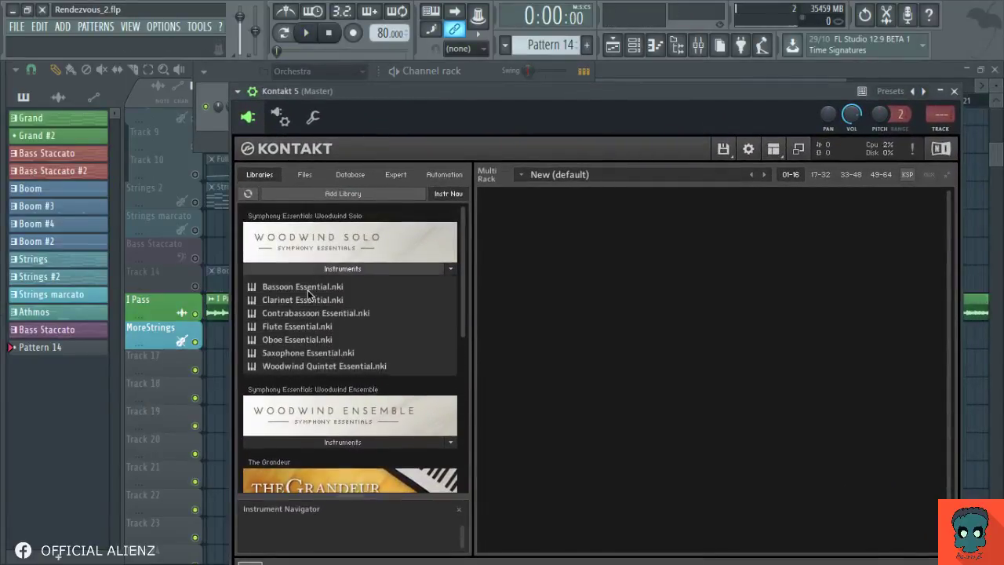
scroll(463, 298, down, 2)
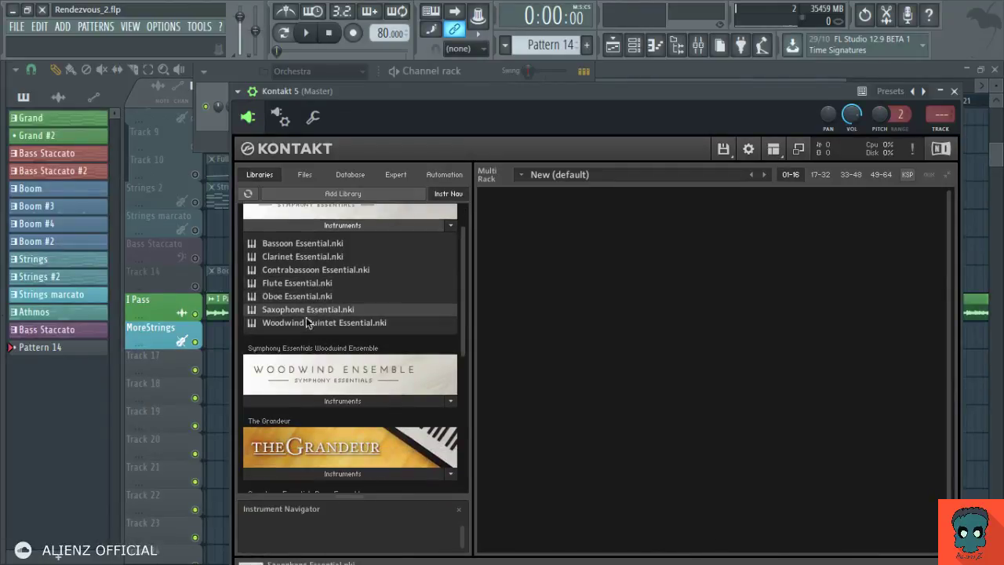
scroll(462, 308, up, 1)
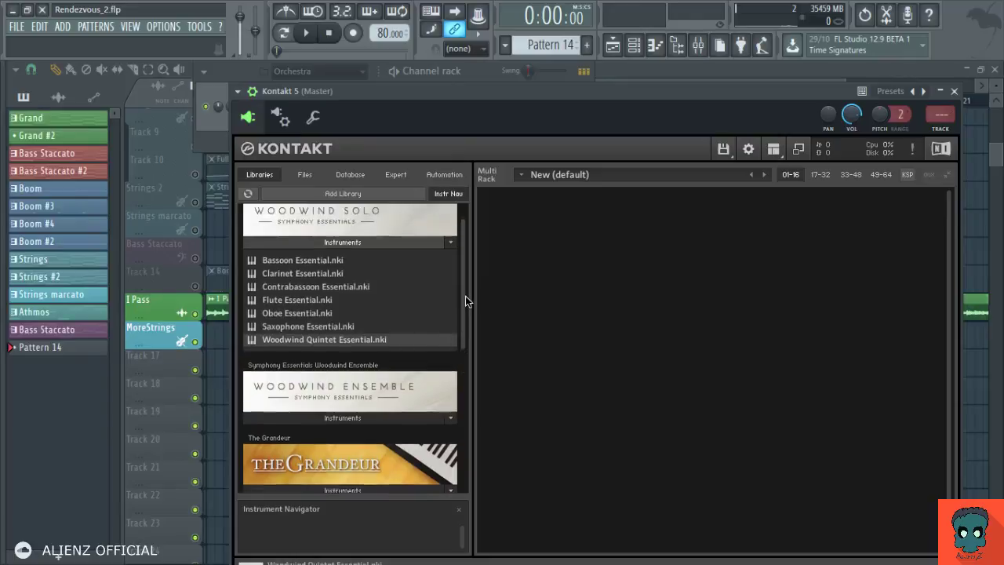
double_click(316, 349)
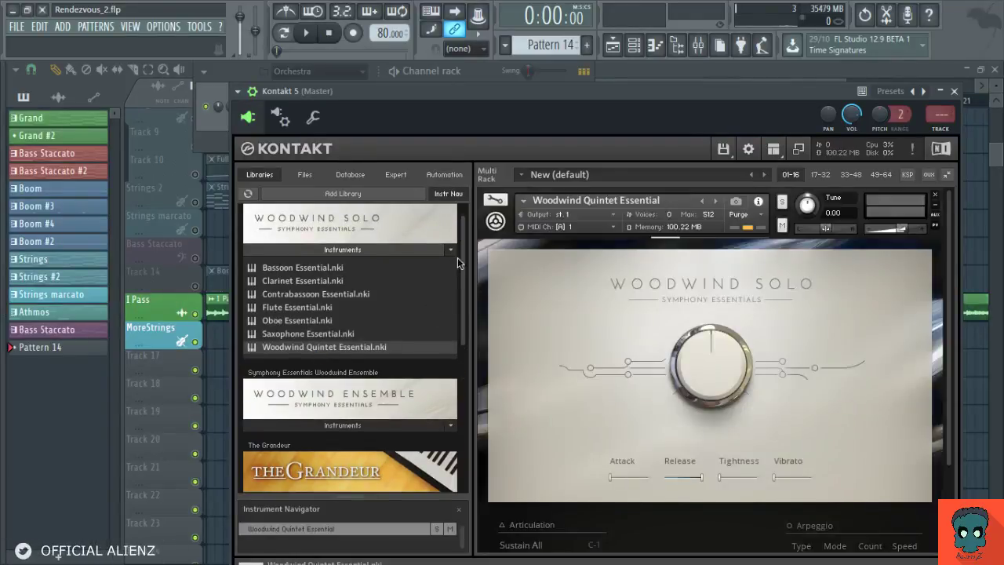
click(415, 251)
scroll(463, 283, down, 2)
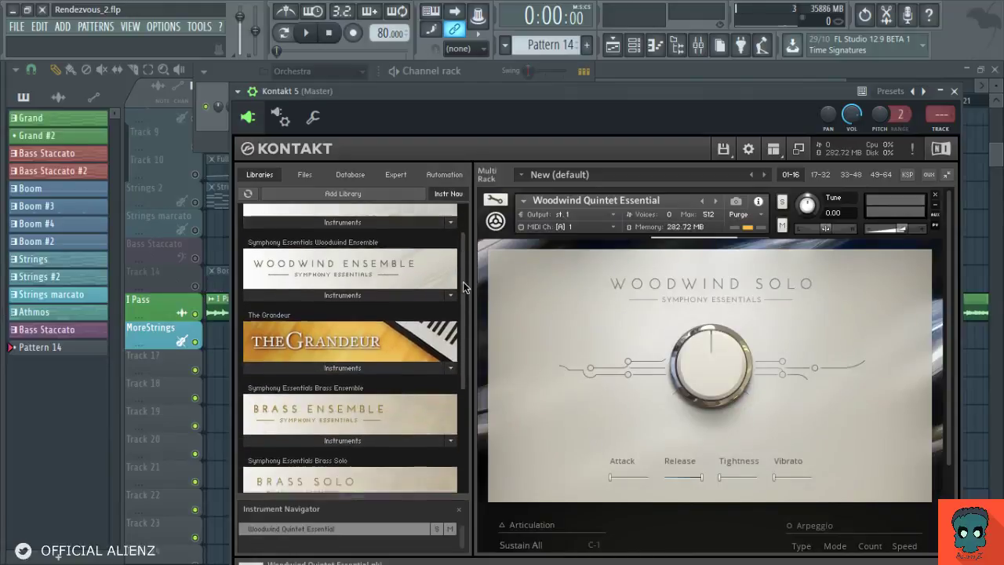
click(369, 289)
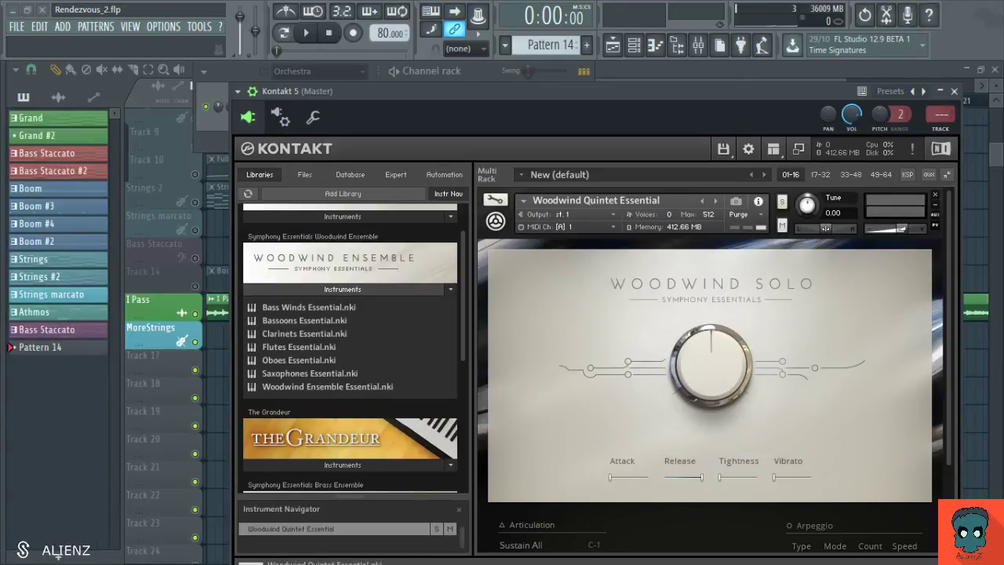
click(343, 289)
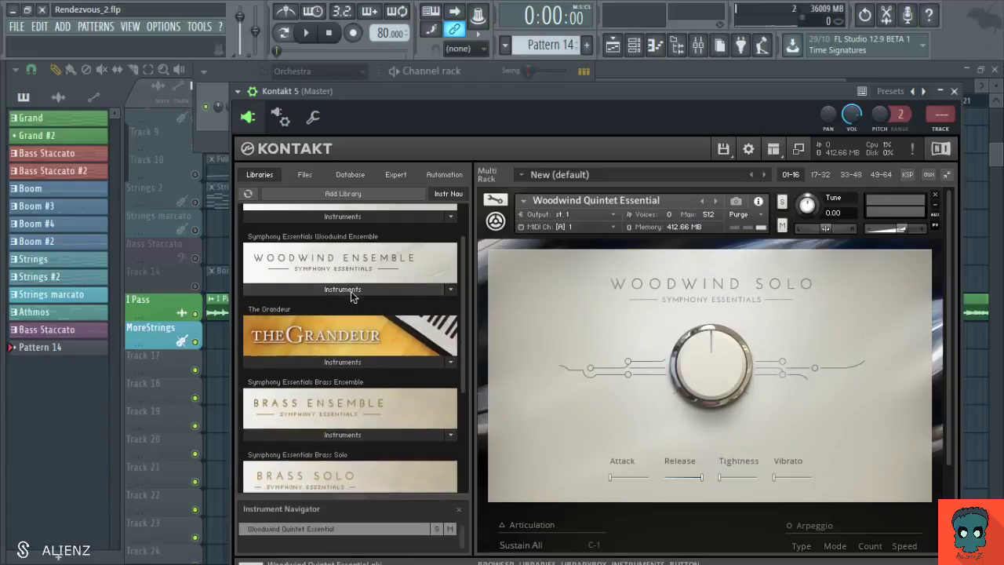
scroll(462, 286, up, 1)
scroll(463, 286, up, 2)
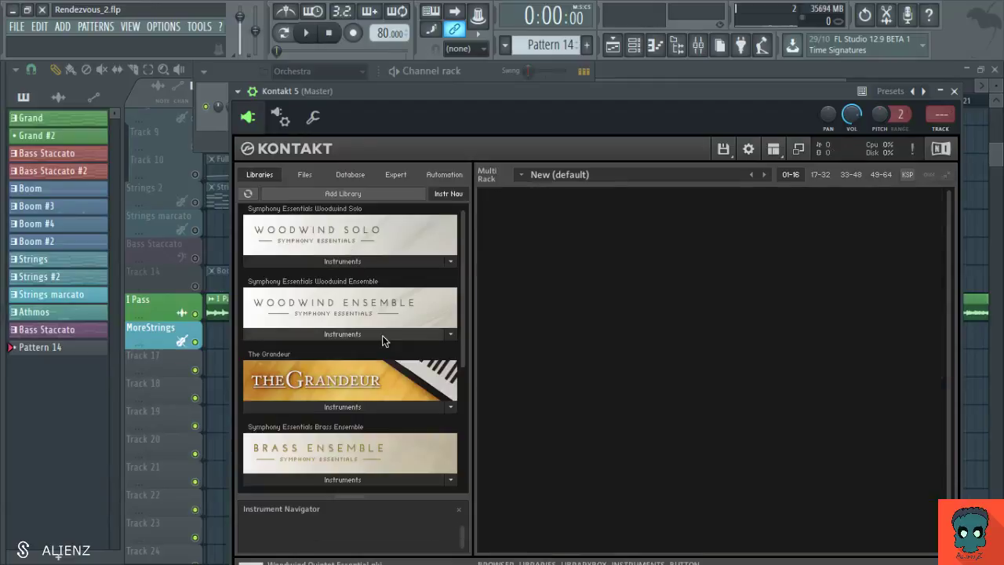
Step: Load Woodwind Ensemble Essential from the Woodwind Ensemble library into Kontakt
click(382, 335)
drag(462, 328, 466, 362)
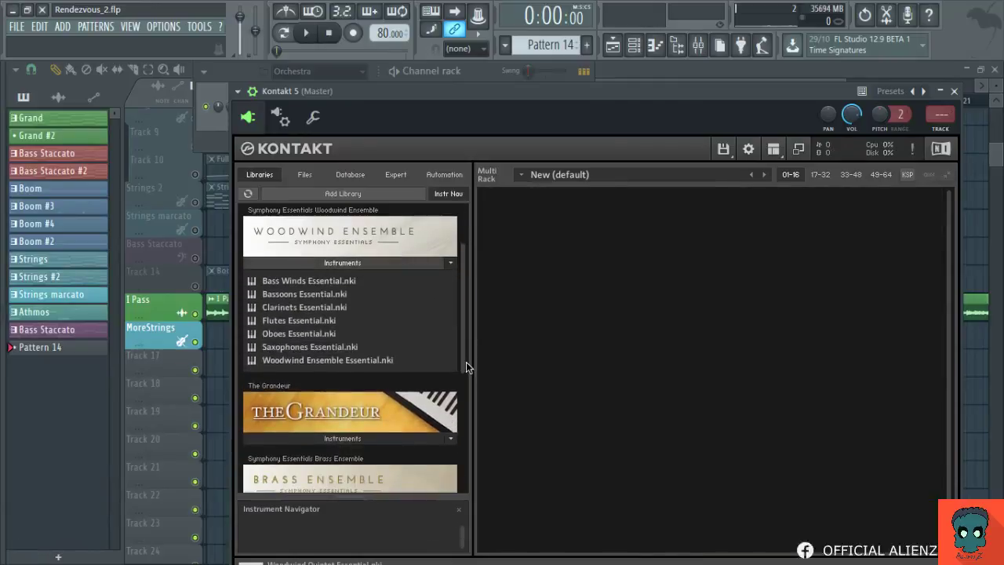
double_click(346, 360)
Step: Add Brass Ensemble Essential from the Brass Ensemble library to the Kontakt rack
drag(463, 269, 468, 387)
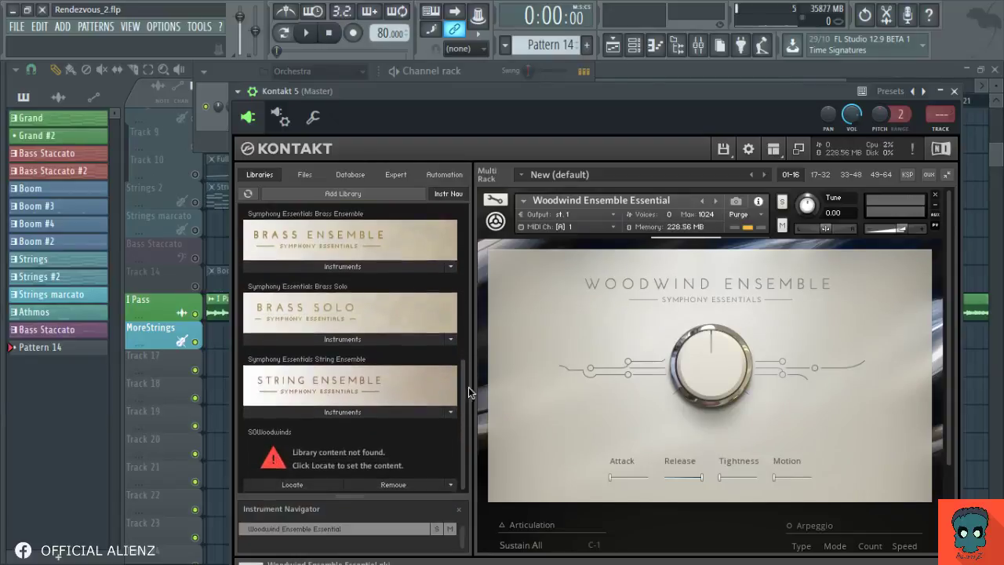
click(332, 267)
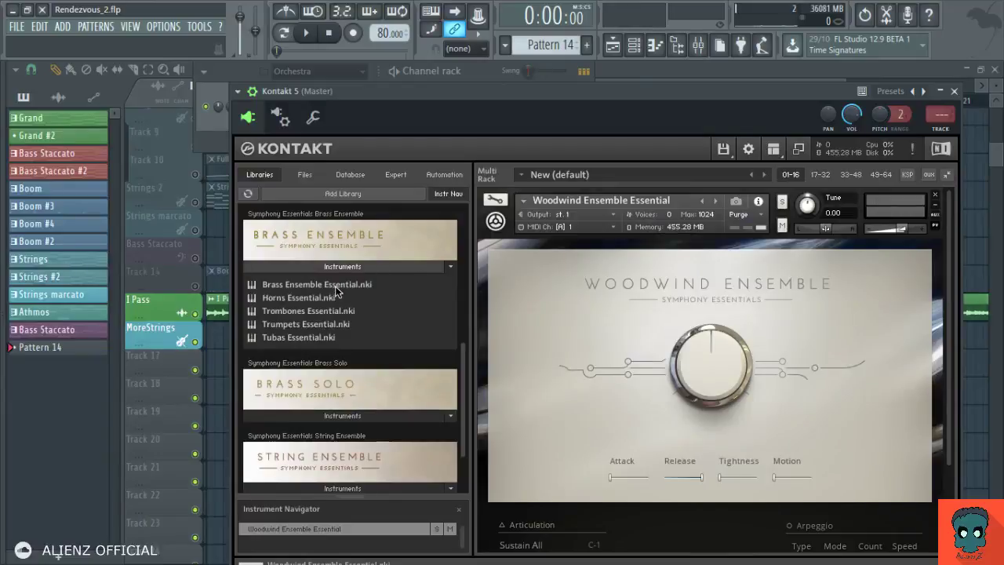
double_click(357, 286)
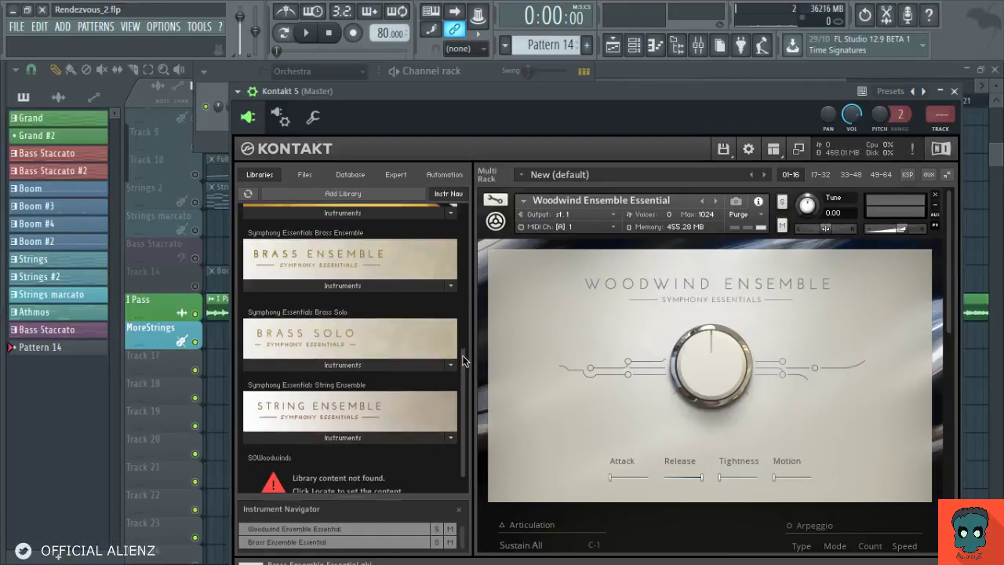
Step: Add String Ensemble Essential from the String Ensemble library to Kontakt and collapse the instruments in the rack
click(335, 413)
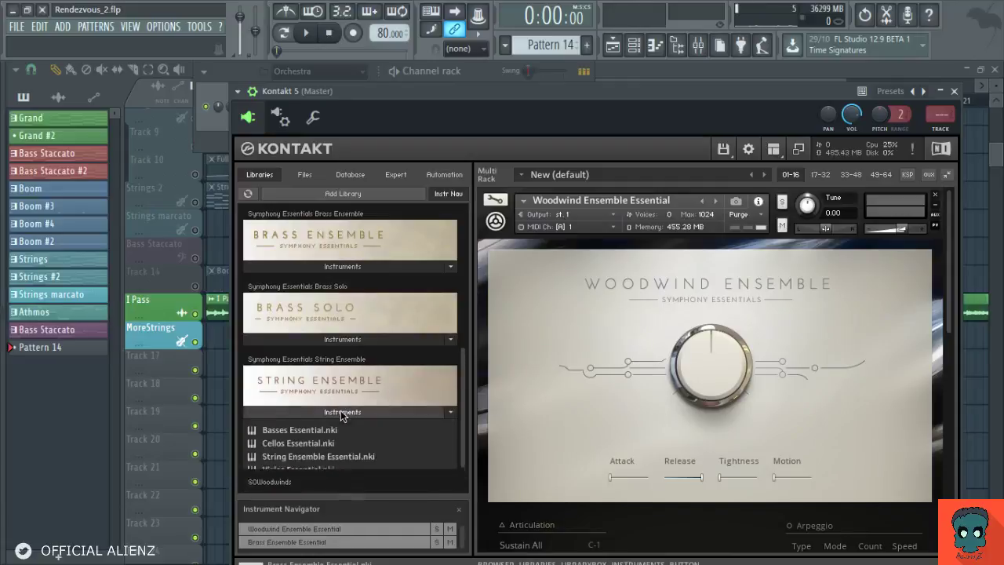
click(354, 440)
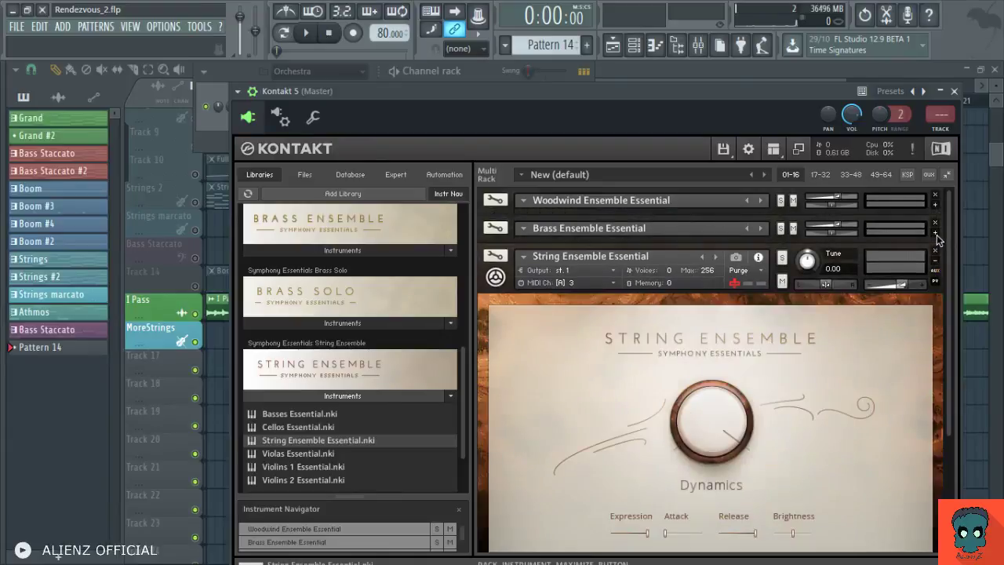
click(935, 267)
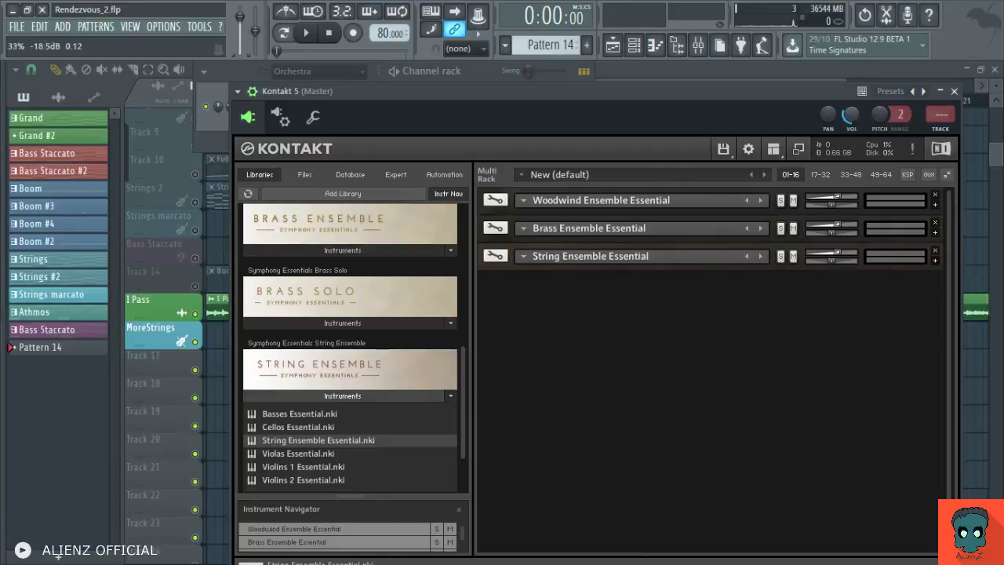
Step: Close Kontakt, add a MIDI Out channel to the Orchestra group and set its port to 5
click(954, 91)
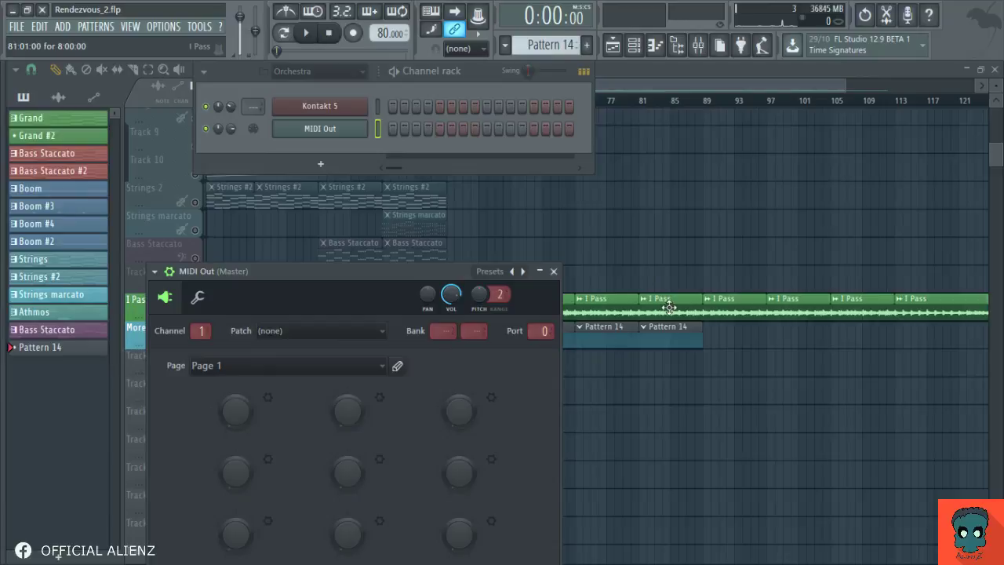
drag(459, 270, 743, 184)
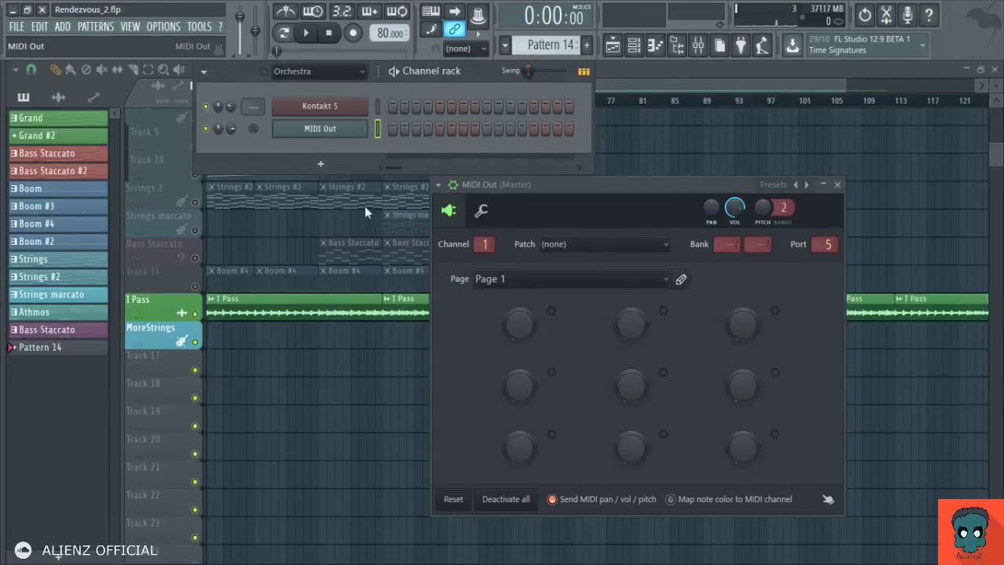
Step: Clone the MIDI Out channel twice, assigning the first clone to MIDI channel 2 and the second to channel 3
key(alt+c)
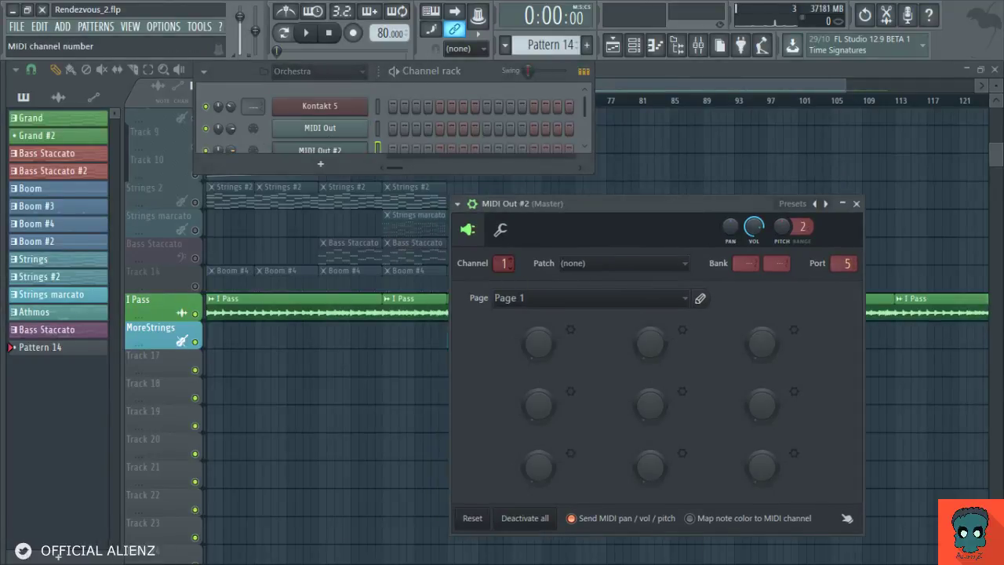
drag(506, 174, 510, 341)
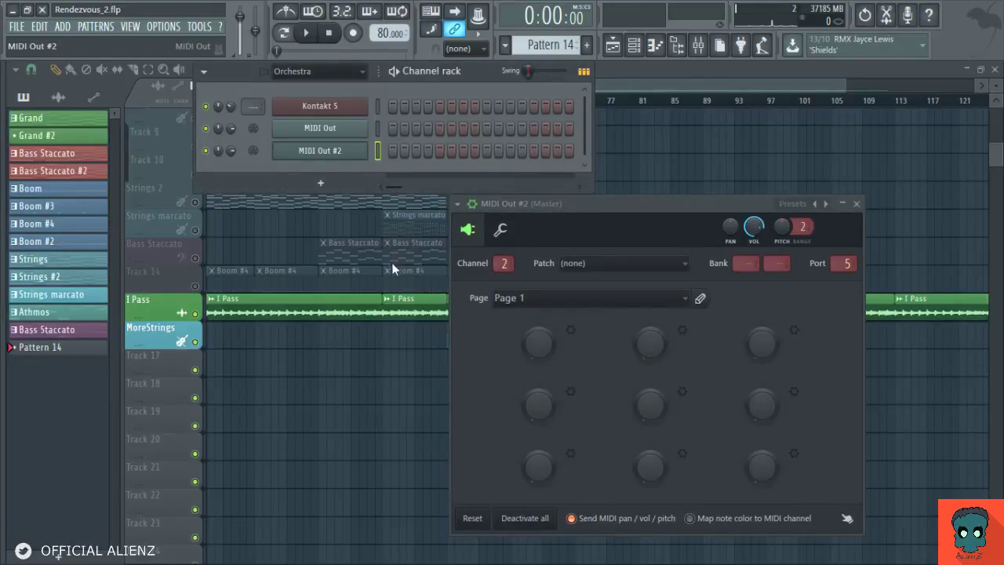
key(alt+c)
drag(426, 195, 424, 281)
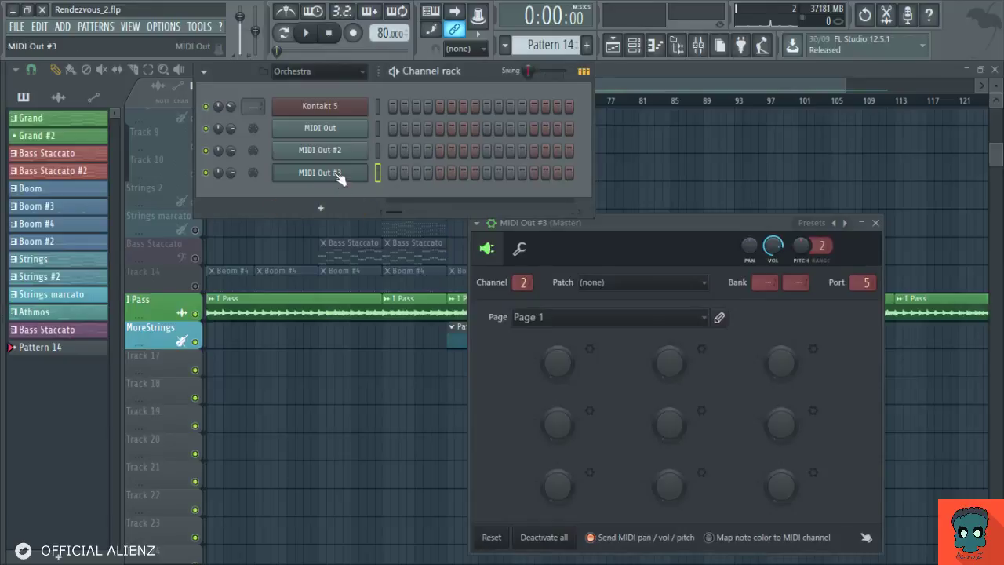
drag(516, 281, 516, 274)
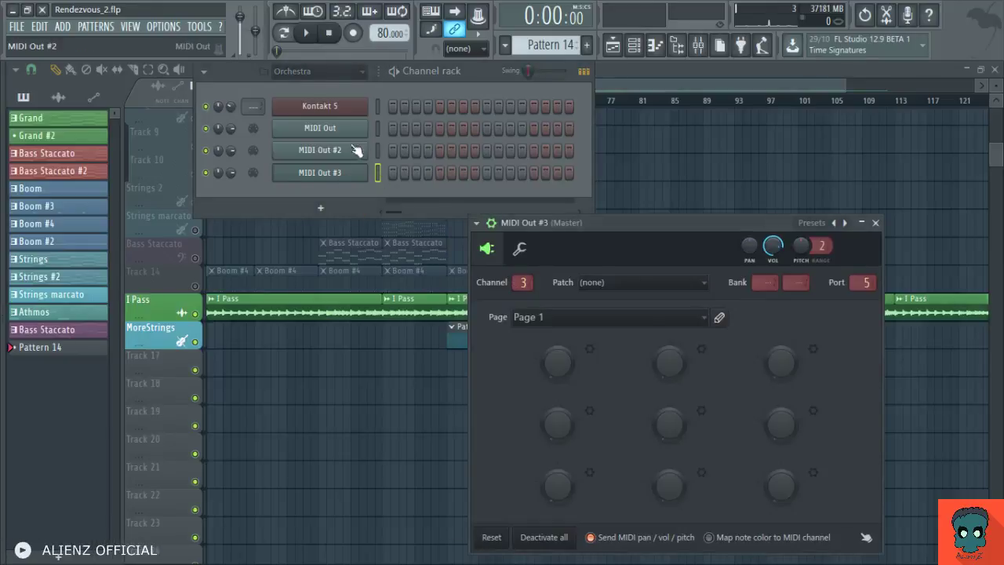
Step: Set Kontakt 5's MIDI input port to 5 and name the three MIDI Out channels Woodwind, Brass and Strings
click(338, 116)
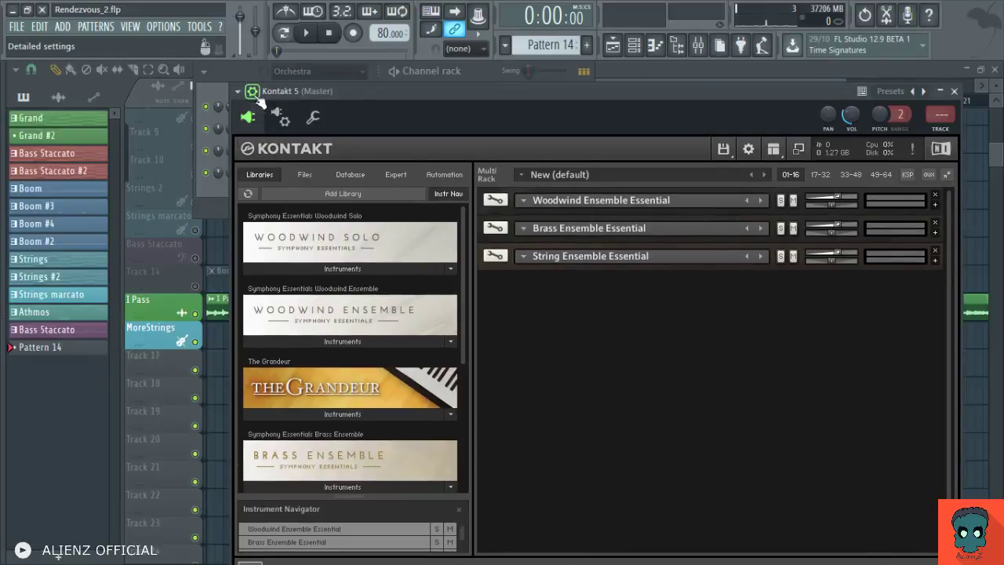
click(271, 109)
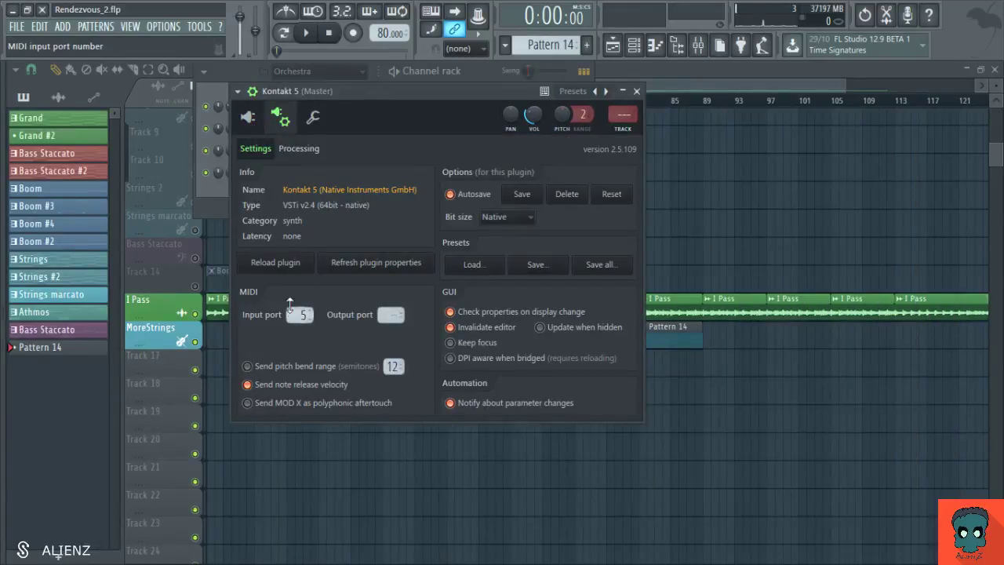
click(250, 118)
key(Escape)
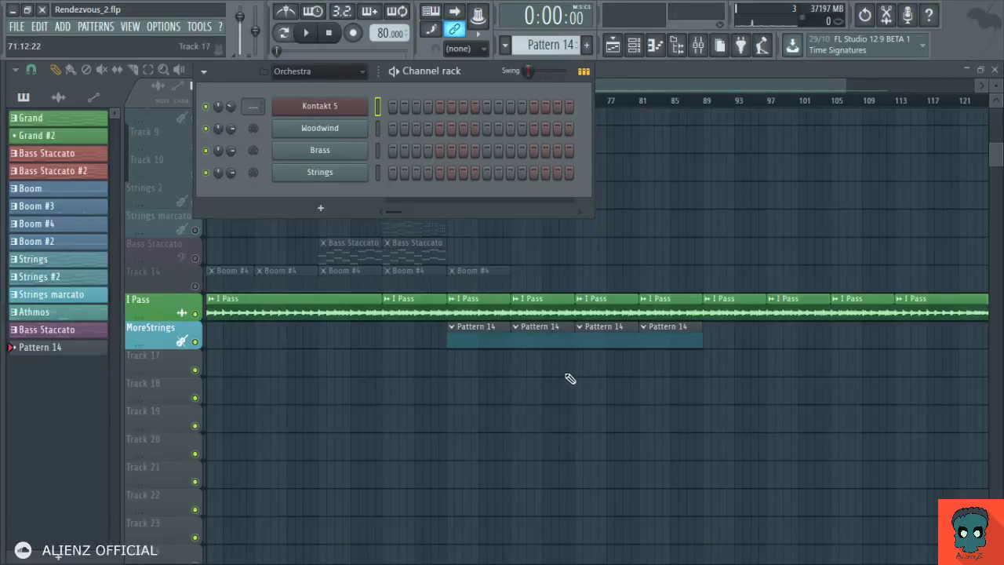
Step: Copy the Full Strings II notes from the Strings #2 pattern into the Strings channel of Pattern 14
drag(568, 380, 481, 378)
drag(297, 296, 369, 324)
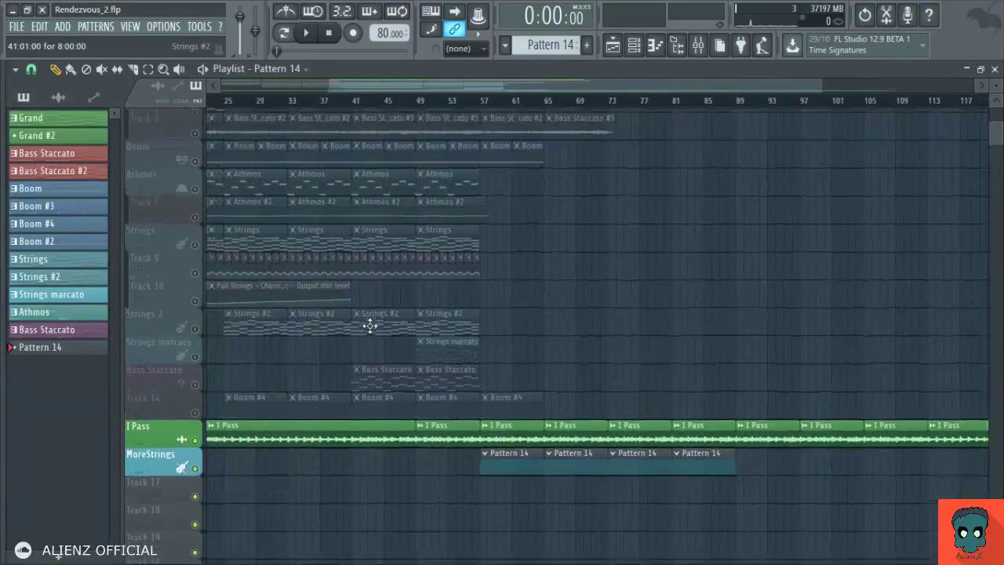
click(381, 336)
double_click(380, 336)
key(Escape)
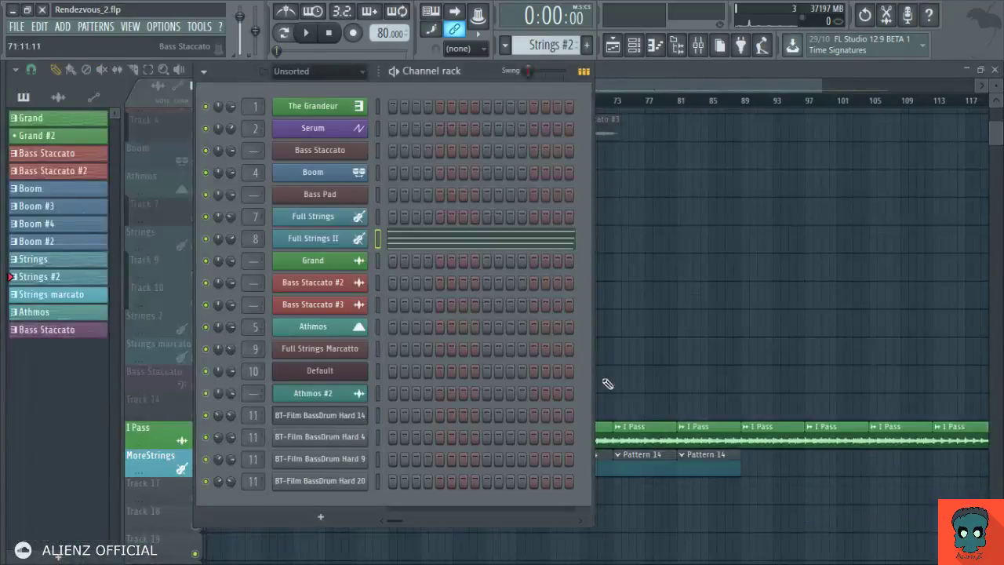
drag(655, 290, 584, 181)
double_click(460, 357)
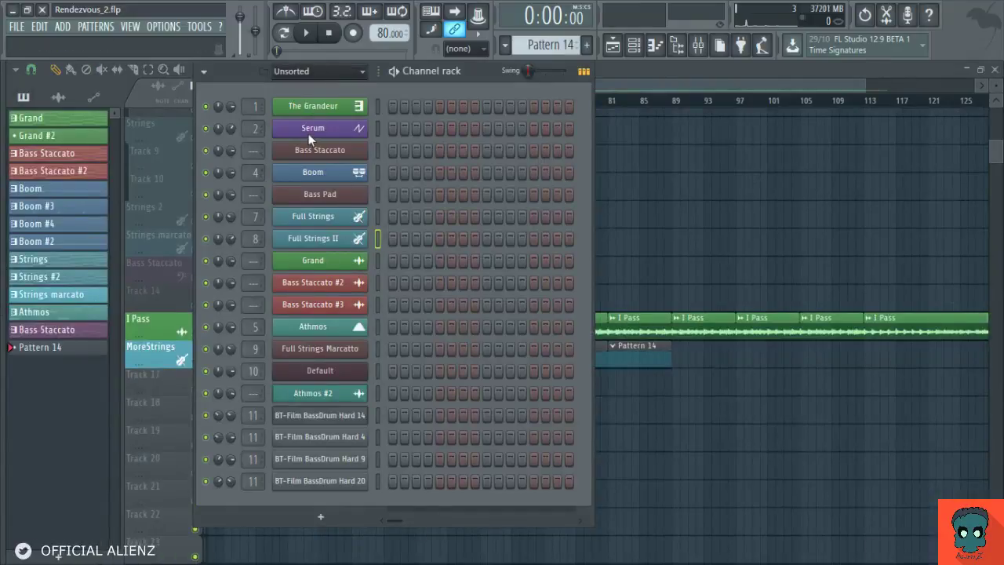
key(Page_Up)
click(377, 172)
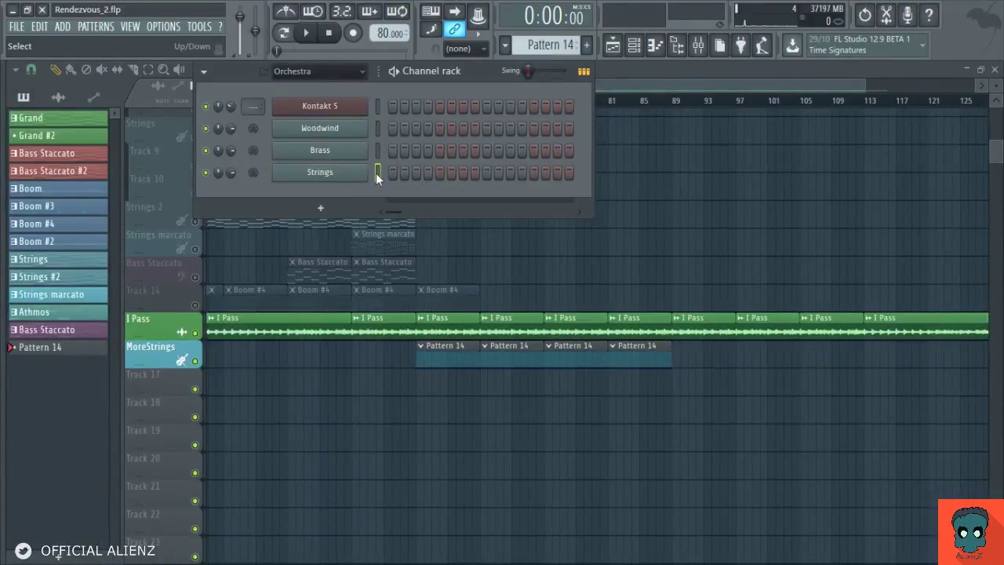
key(ctrl+v)
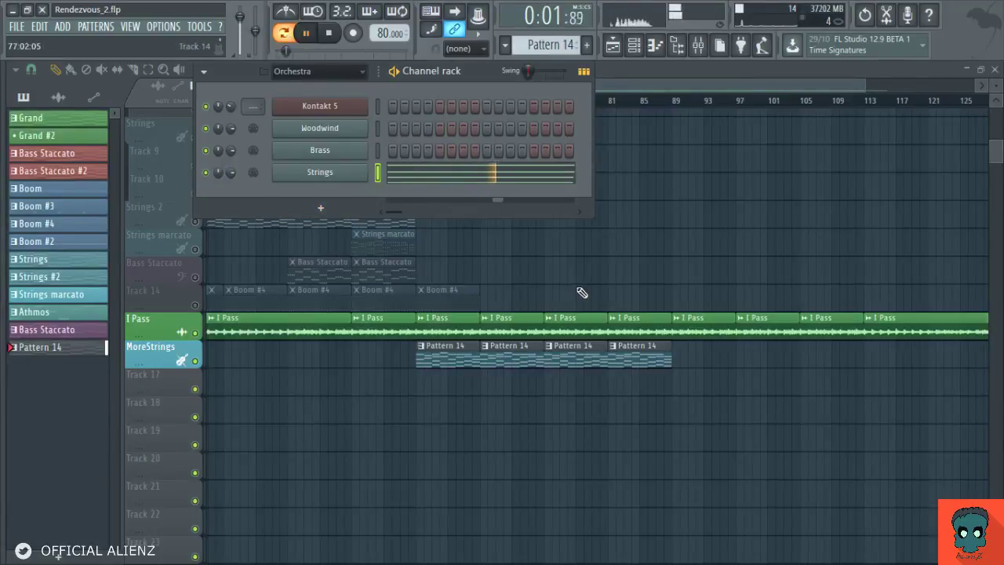
Step: Switch to song mode and play the arrangement from bar 57 to hear the new Strings part
drag(559, 284, 526, 276)
key(l)
click(390, 102)
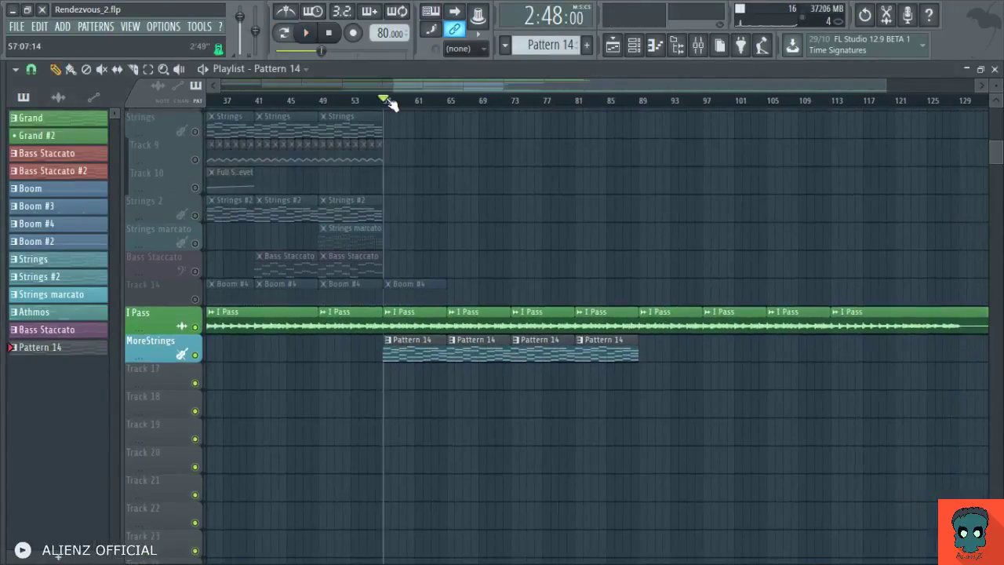
key(space)
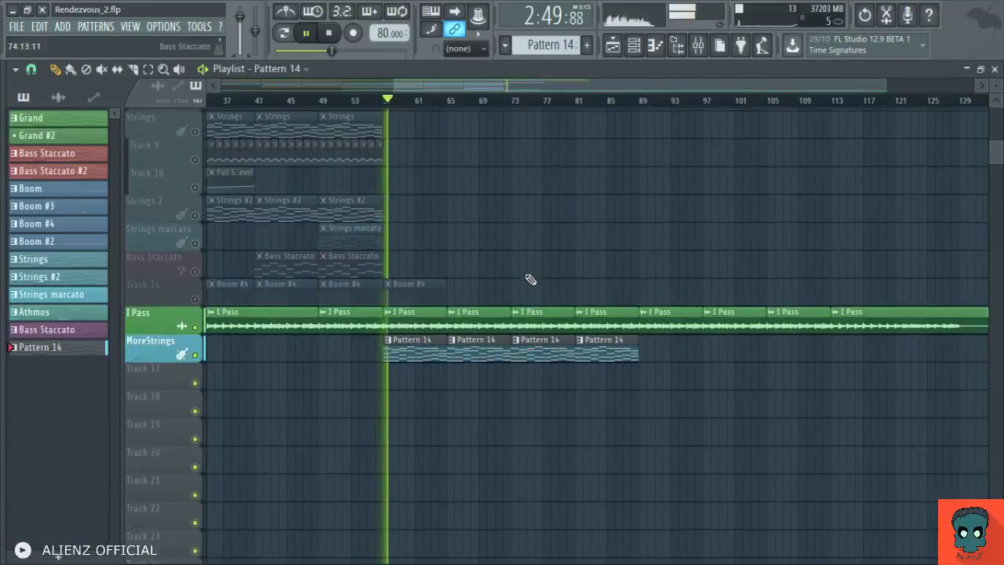
key(space)
click(633, 47)
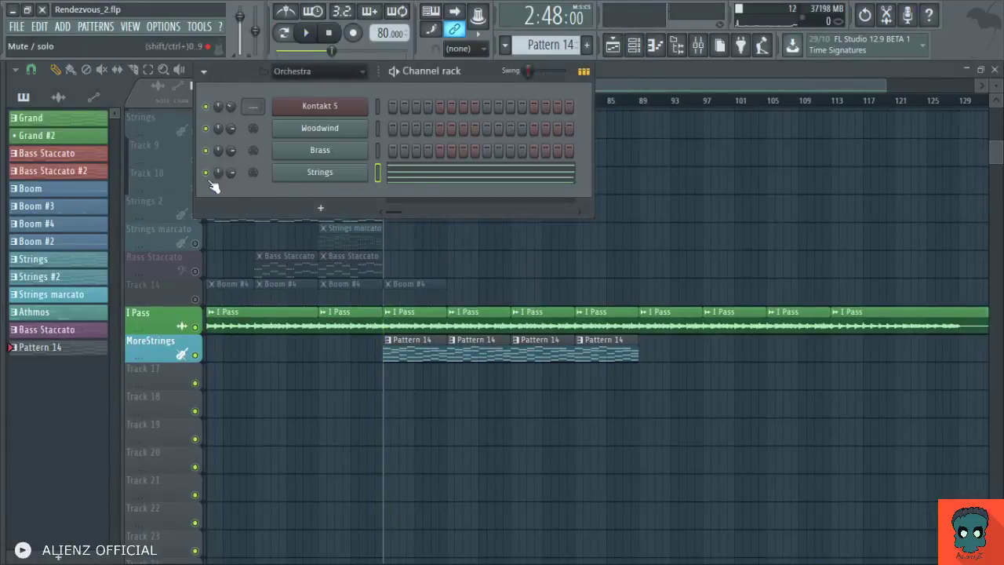
right_click(431, 245)
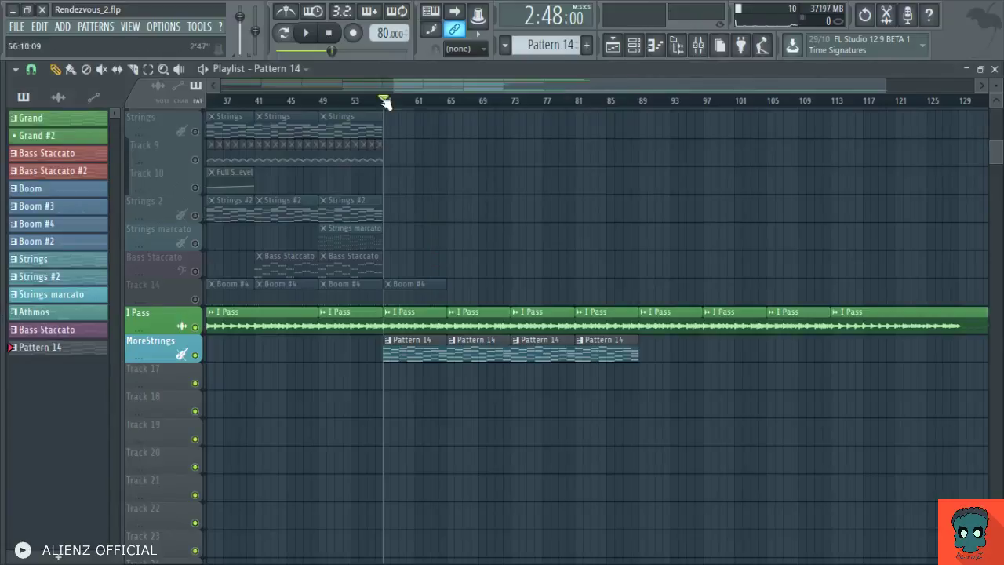
Step: Move the four Pattern 14 clips on the MoreStrings track earlier so that they start at bar 41
scroll(513, 91, down, 4)
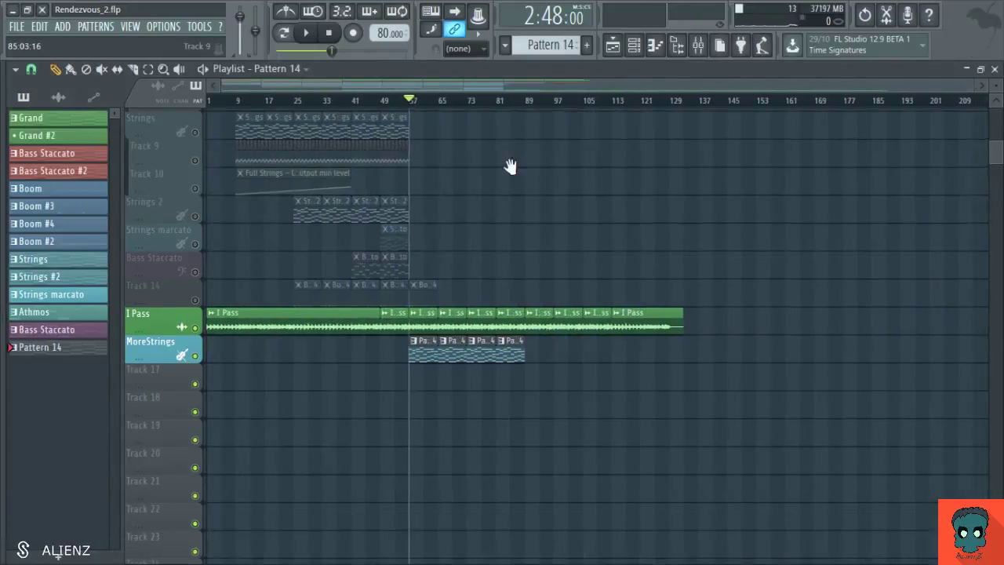
scroll(511, 164, up, 5)
scroll(523, 92, up, 3)
scroll(679, 195, down, 3)
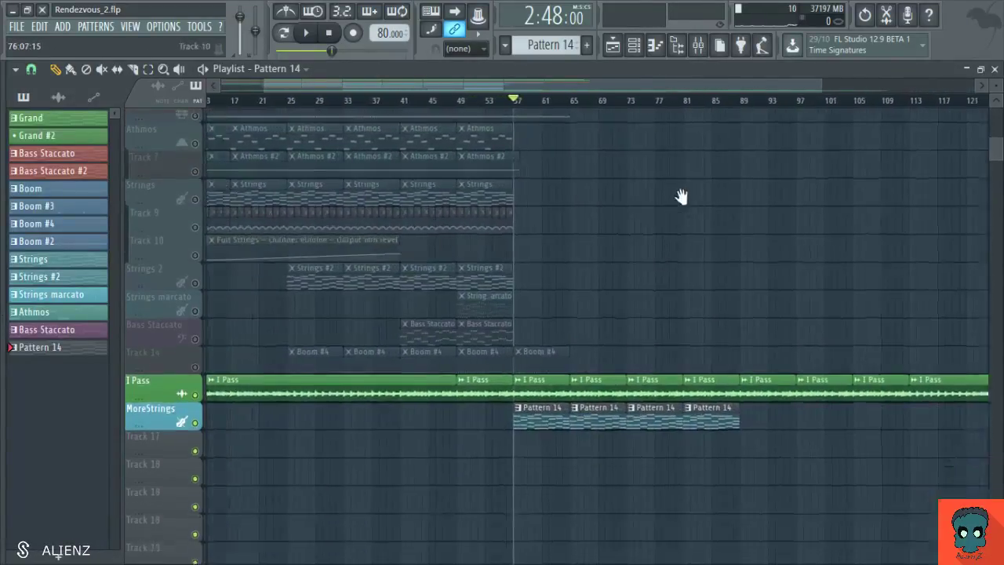
drag(658, 288, 585, 301)
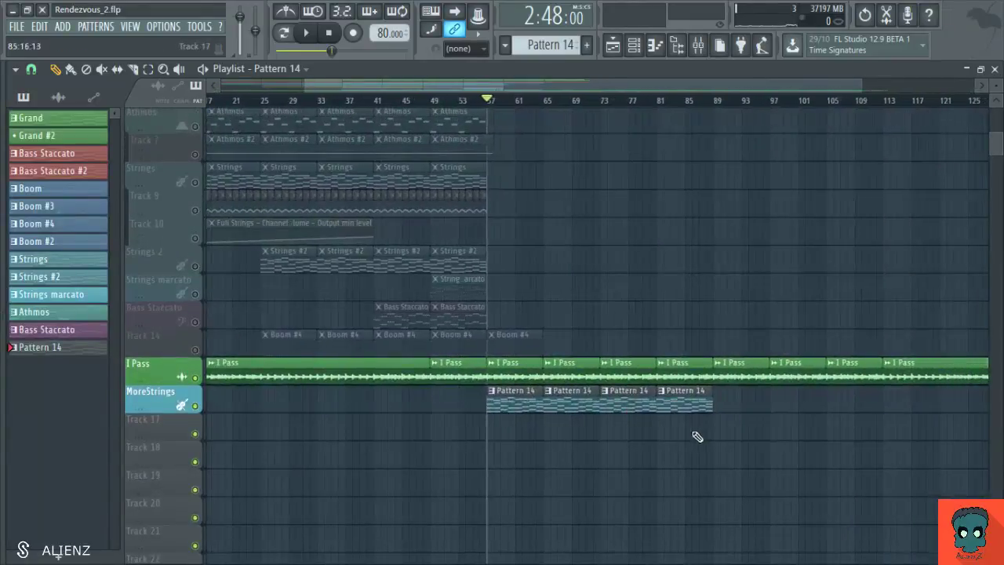
drag(709, 436, 498, 408)
key(shift+Left)
key(shift+Left)
key(shift+Left)
key(shift+Left)
key(shift+Left)
key(shift+Left)
key(shift+Left)
key(shift+Left)
key(shift+Left)
key(shift+Left)
key(shift+Left)
key(shift+Left)
key(shift+Left)
key(shift+Left)
key(shift+Left)
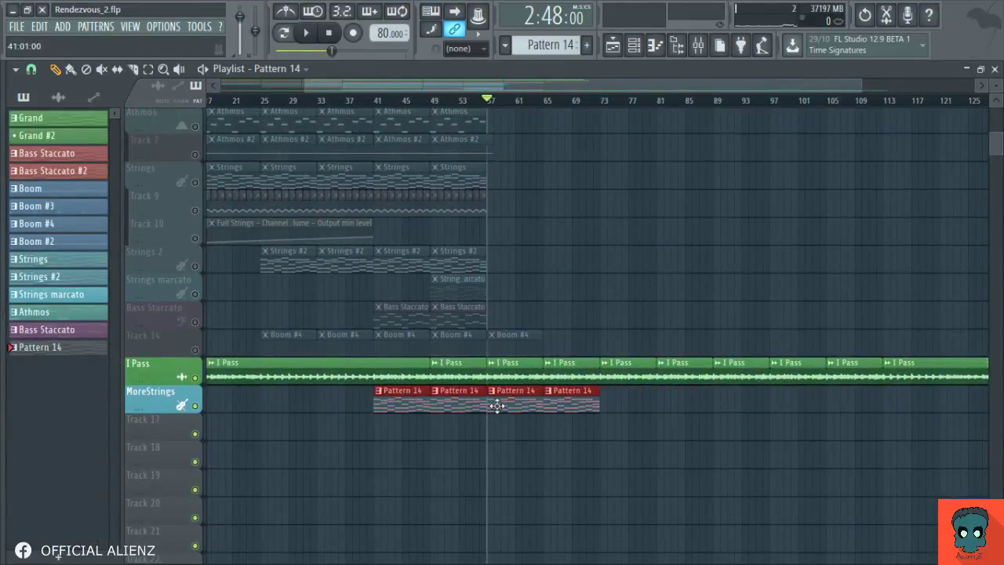
click(545, 457)
drag(545, 457, 455, 391)
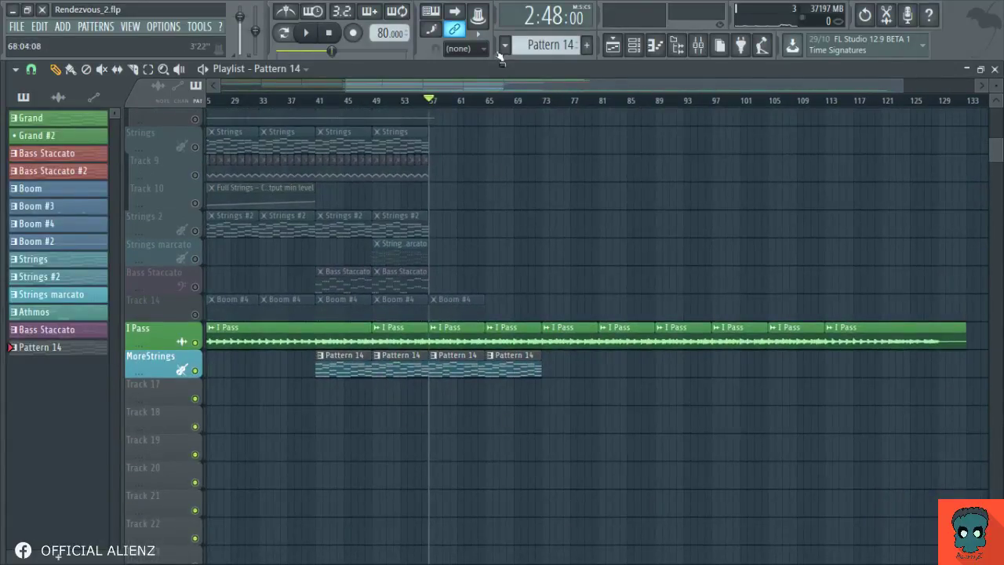
Step: Select bars 41 to 73 in the playlist and create an automation clip for the Strings channel volume
scroll(348, 110, up, 3)
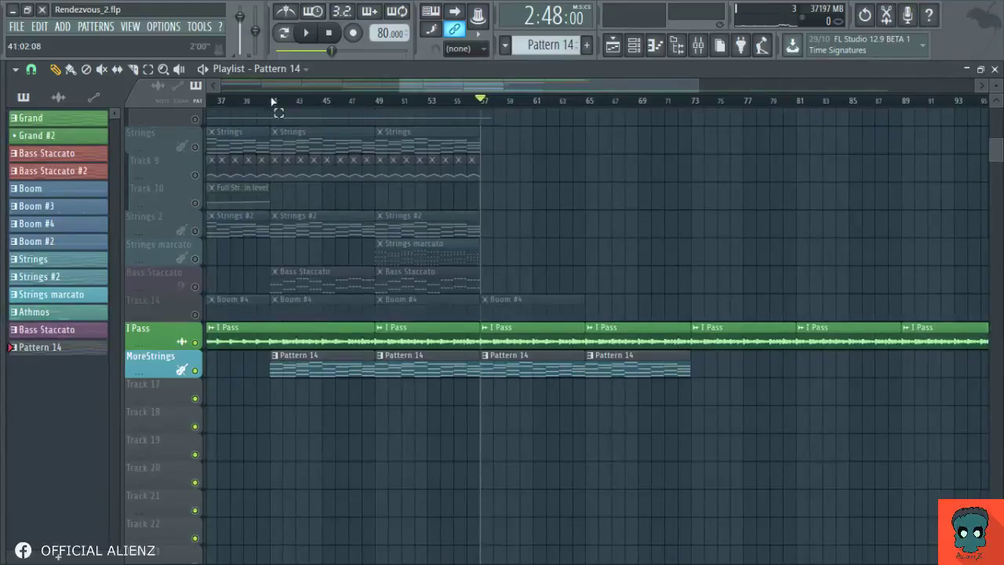
drag(273, 102, 691, 118)
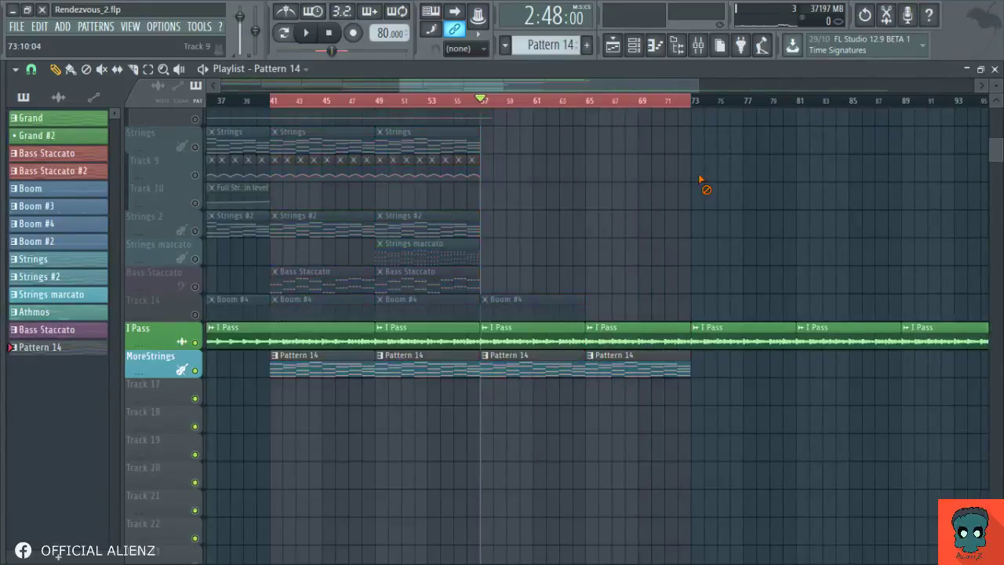
click(634, 46)
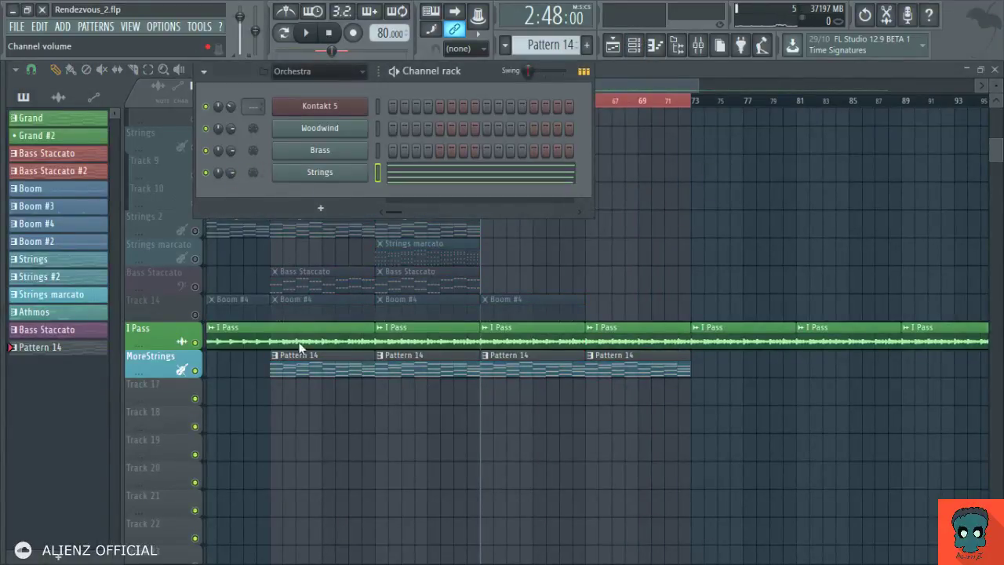
click(298, 273)
right_click(304, 452)
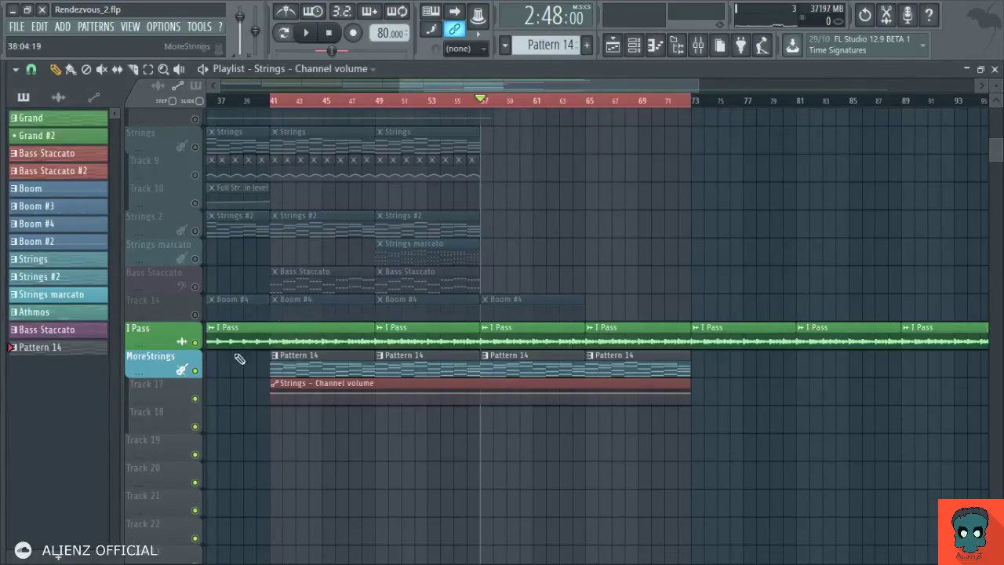
Step: Cut the Strings channel volume automation down to bar 41, shape it into a rise-and-fall curve and audition it
scroll(351, 450, up, 3)
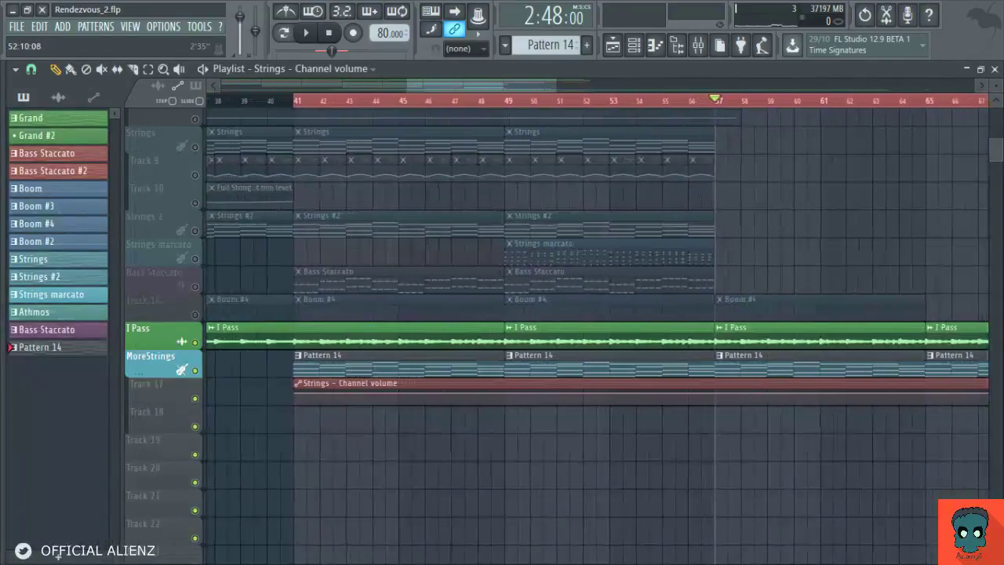
scroll(408, 474, down, 2)
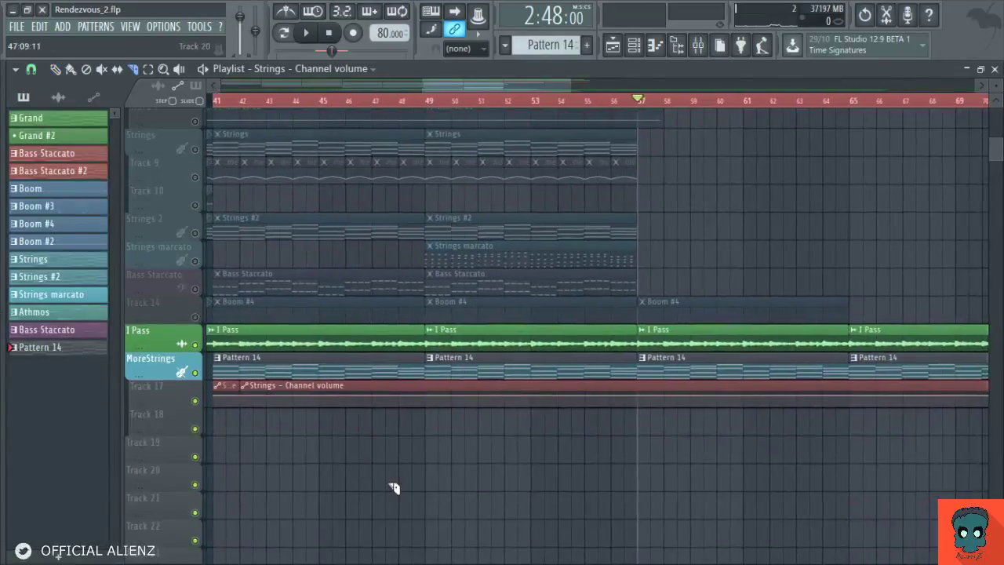
right_click(400, 398)
scroll(375, 103, up, 3)
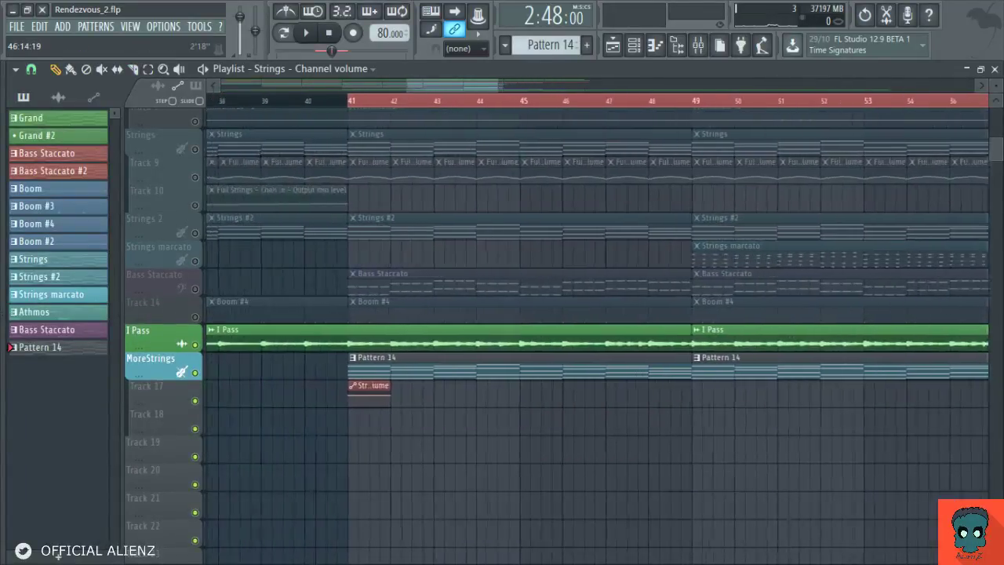
scroll(330, 394, up, 3)
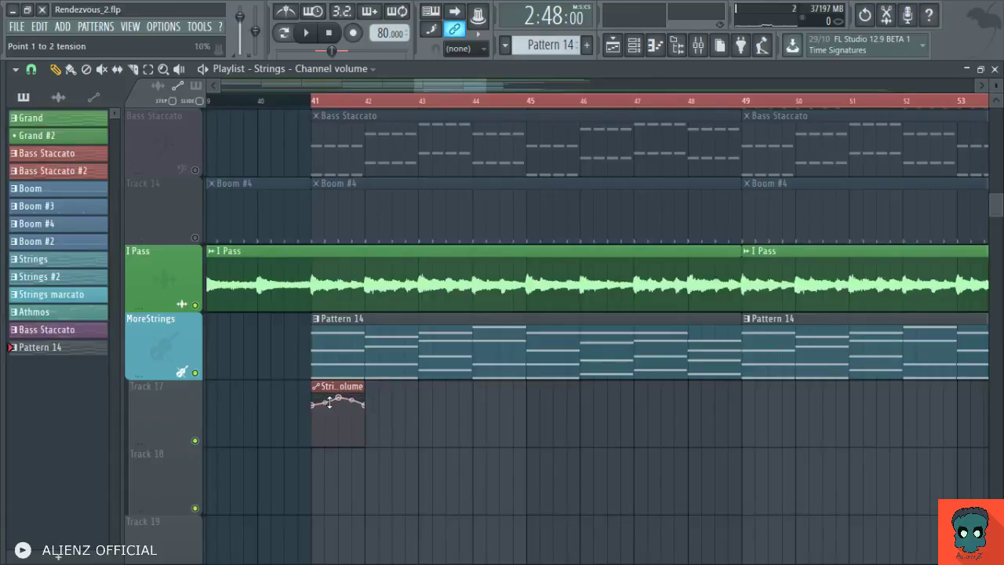
key(space)
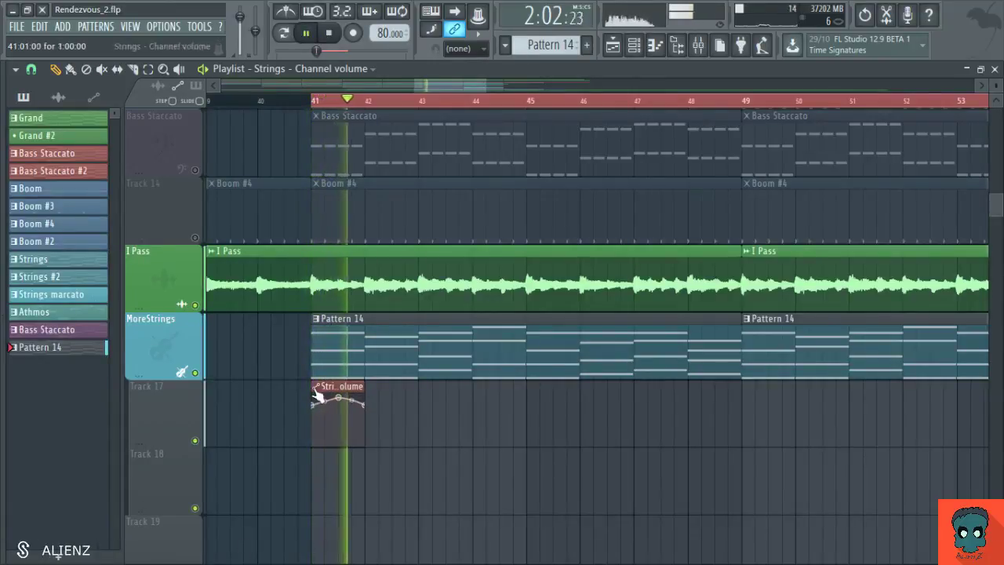
key(space)
Step: Repeat the one-bar Strings volume automation clip along Track 17 up to bar 73, the end of the Pattern 14 clips
key(ctrl+d)
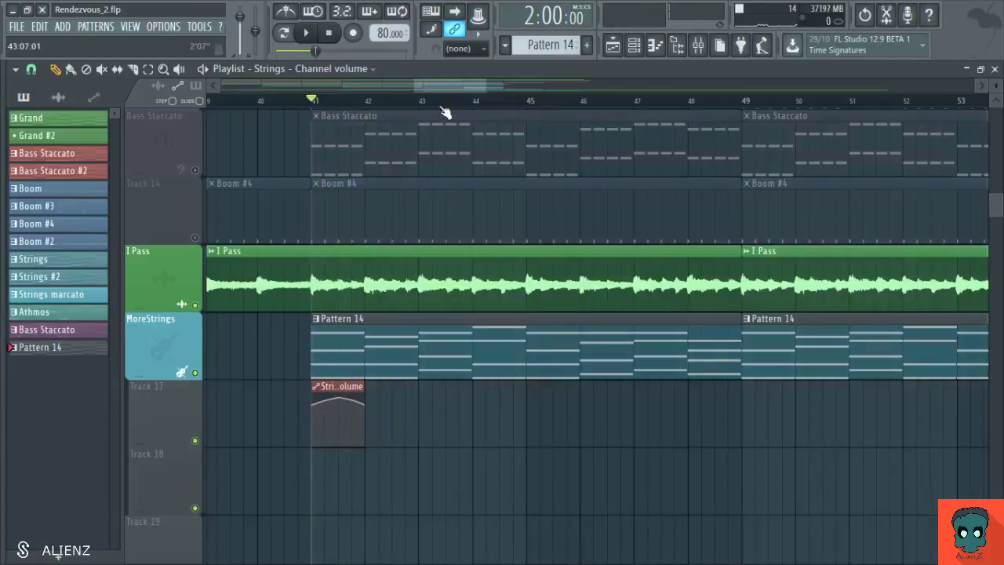
scroll(480, 86, down, 5)
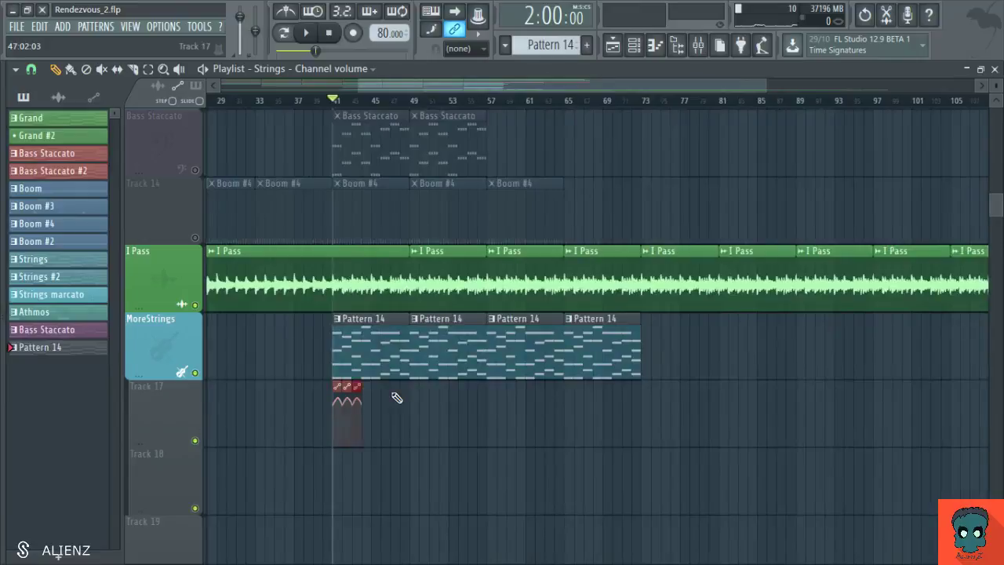
key(ctrl+b)
key(ctrl+b)
key(ctrl+b)
key(ctrl+b)
key(ctrl+b)
key(ctrl+b)
key(ctrl+b)
key(ctrl+b)
key(ctrl+b)
key(ctrl+b)
key(ctrl+b)
key(ctrl+b)
key(ctrl+b)
key(ctrl+b)
key(ctrl+b)
key(ctrl+b)
key(ctrl+b)
key(ctrl+b)
key(ctrl+b)
key(ctrl+b)
key(ctrl+d)
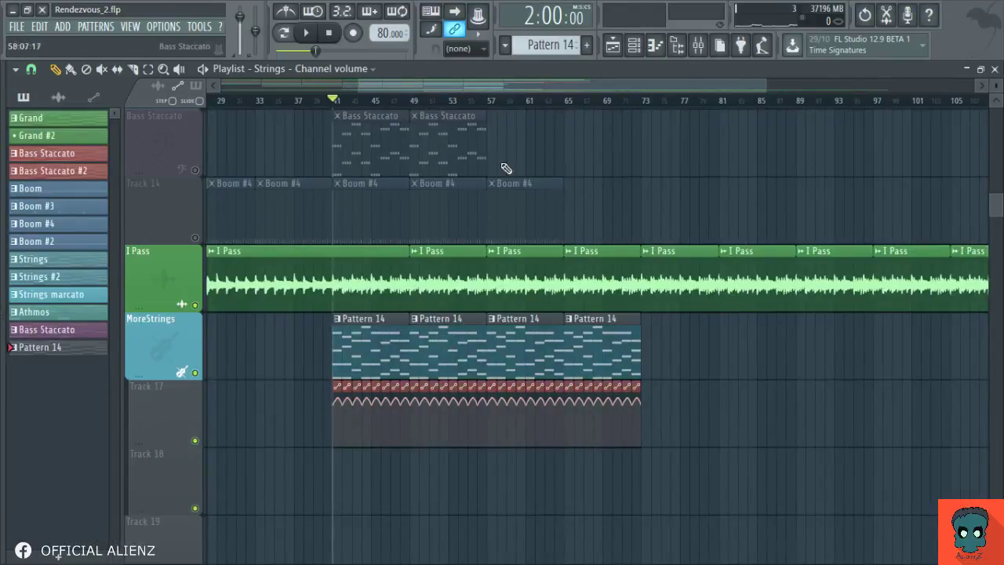
Step: Select bars 41 to 73 again and create an automation clip for the Strings channel volume automation's output max level
scroll(467, 88, up, 4)
scroll(392, 314, down, 1)
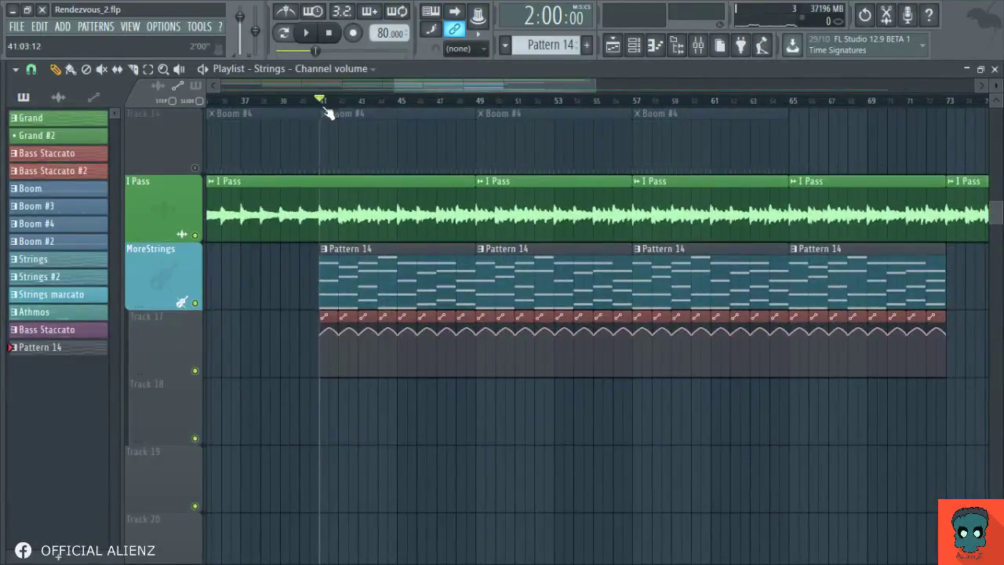
drag(324, 104, 947, 102)
drag(329, 107, 914, 147)
click(321, 102)
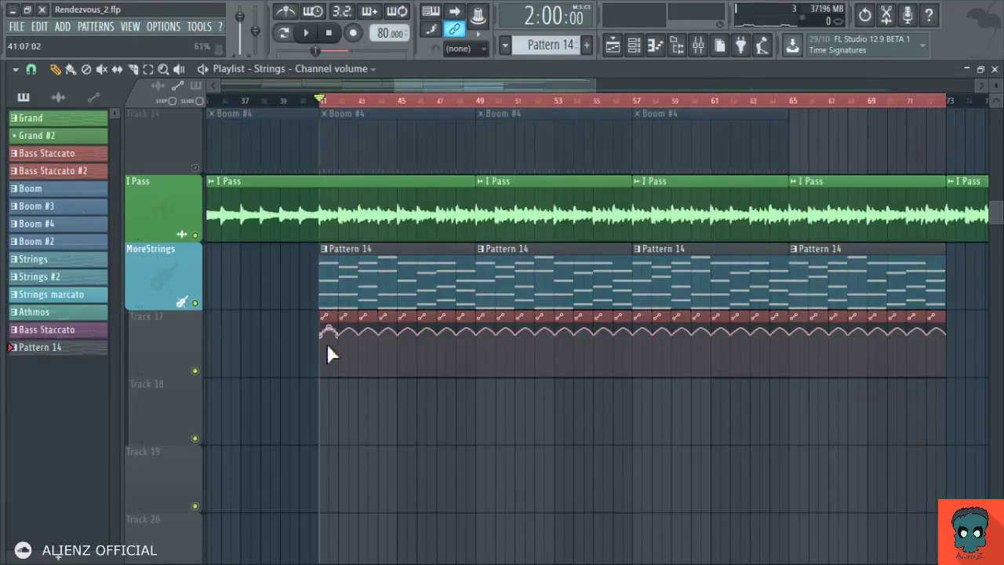
double_click(333, 316)
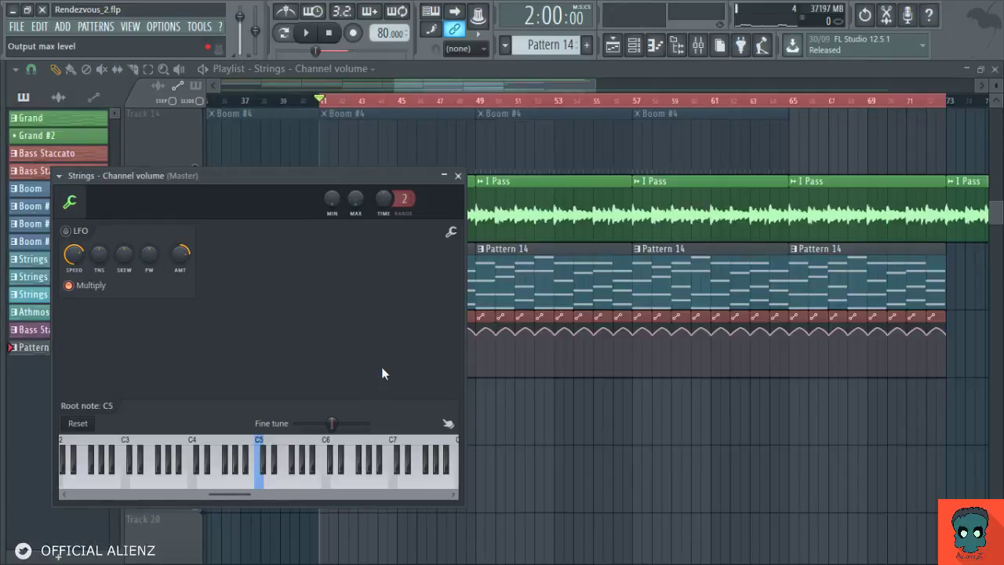
right_click(538, 498)
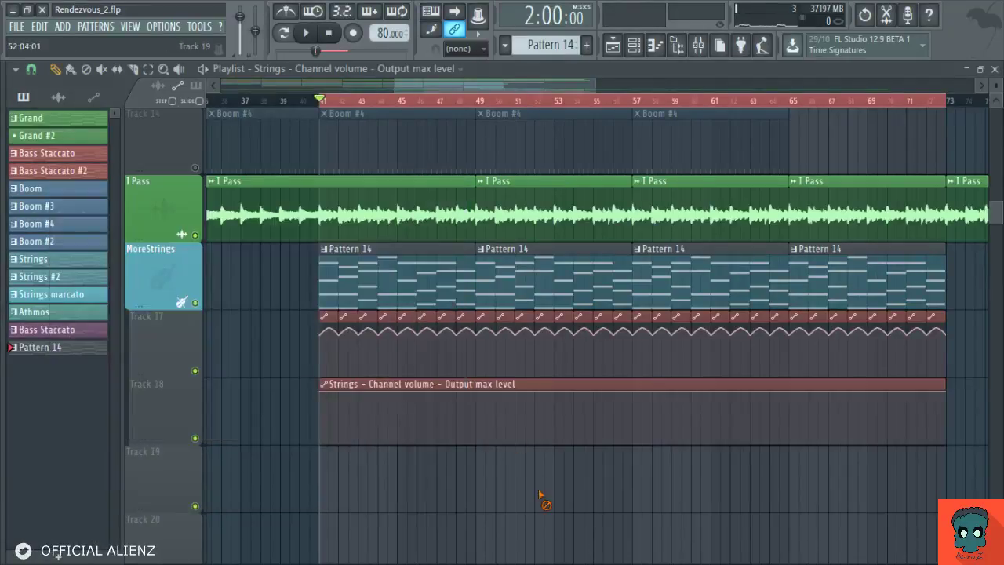
Step: Lower the output max level automation's starting point to 44% at bar 41 and play the gradual rise
drag(498, 373, 411, 256)
key(space)
drag(238, 273, 240, 302)
key(space)
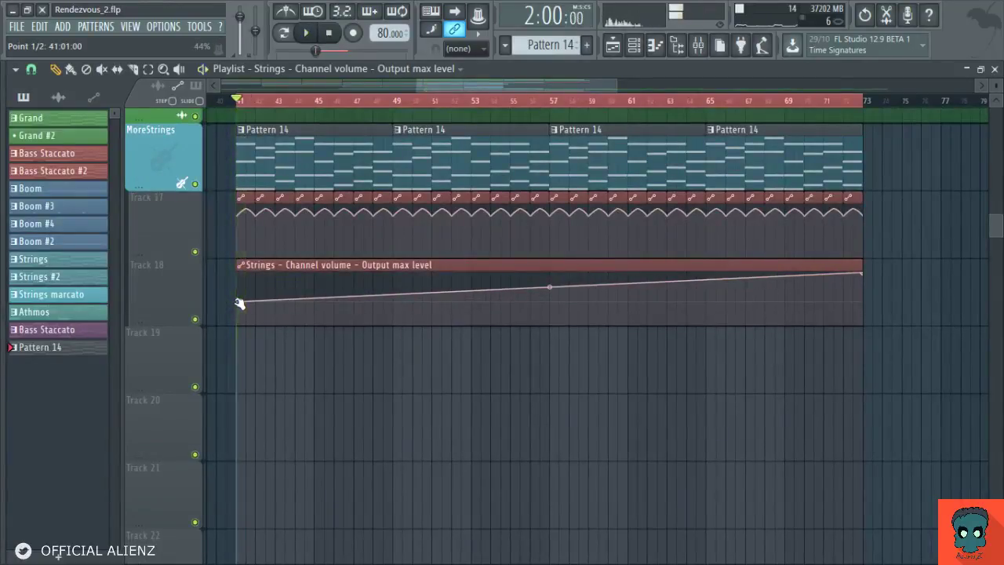
key(space)
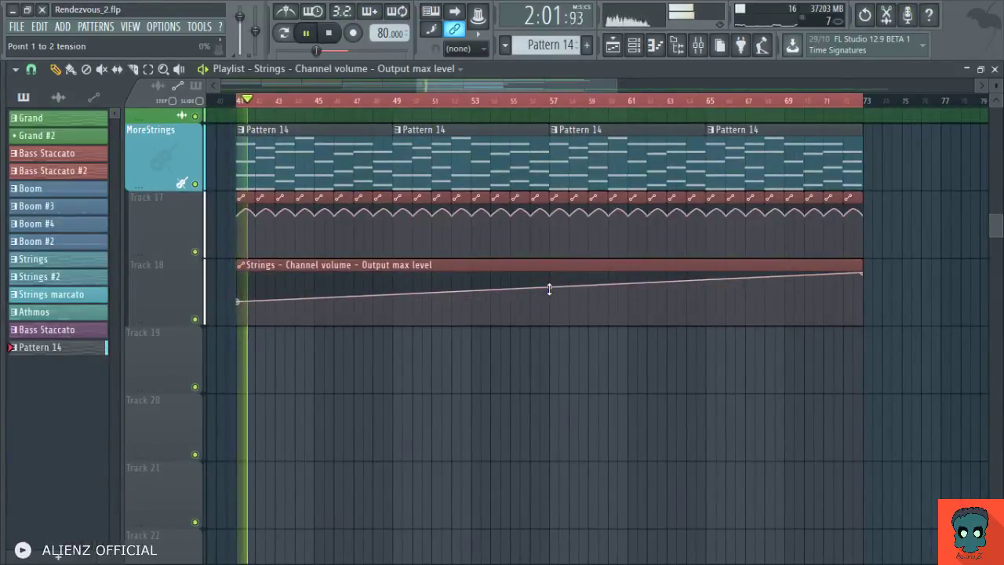
Step: Rename and recolour Pattern 14 to match the MoreStrings track
drag(996, 85, 996, 114)
scroll(406, 271, down, 3)
drag(405, 277, 443, 336)
scroll(444, 336, up, 3)
drag(346, 322, 305, 337)
right_click(157, 250)
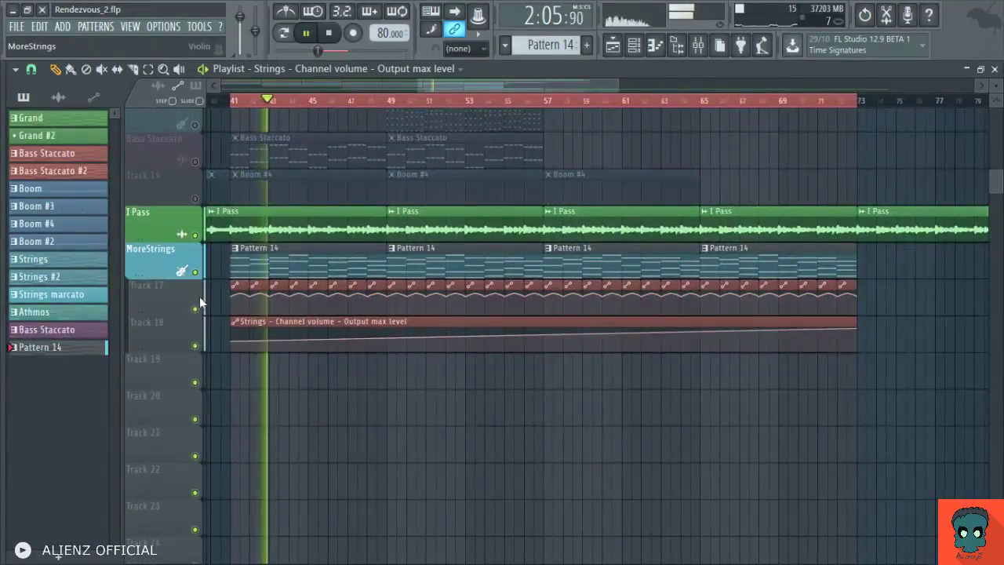
click(199, 297)
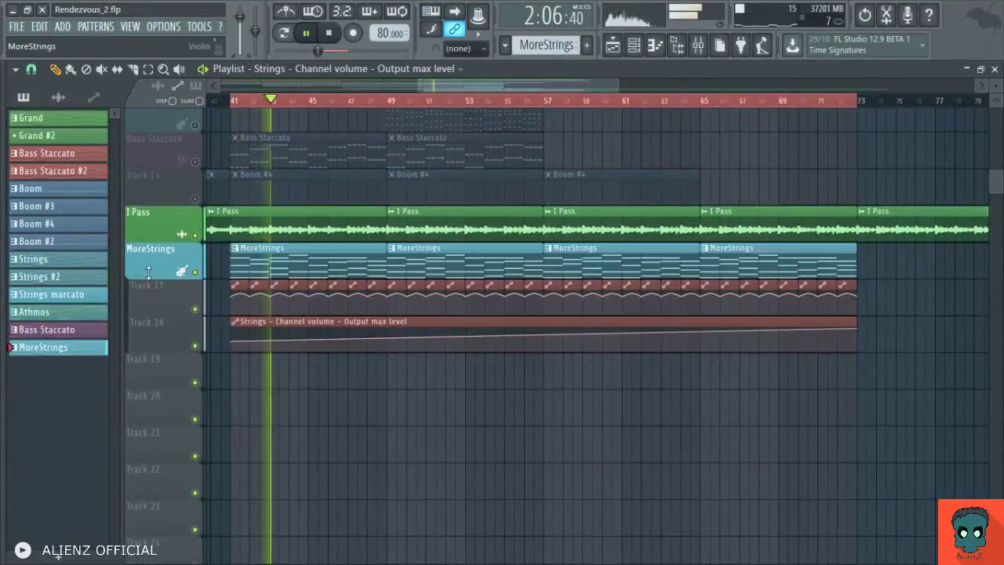
Step: Colour the grouped Tracks 17 and 18 to match their parent MoreStrings track
click(196, 398)
drag(495, 305, 531, 460)
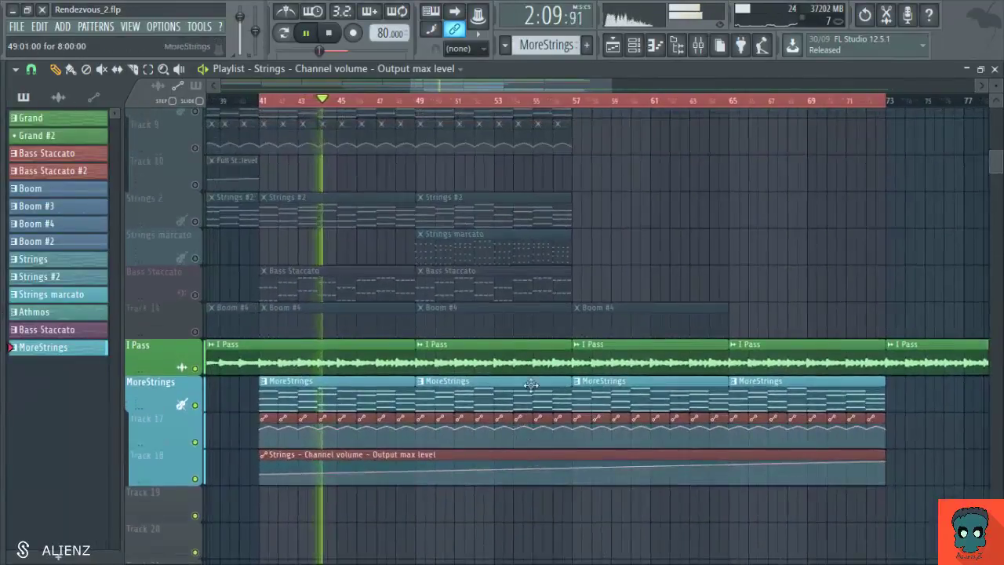
drag(571, 350, 561, 286)
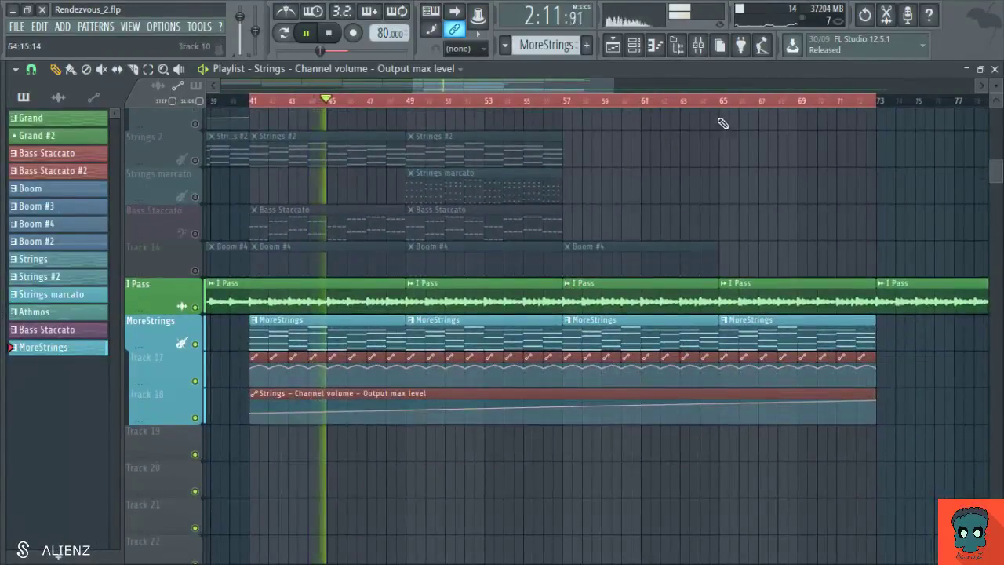
Step: Play the arrangement from bar 65 and listen to the MoreStrings part near the peak of its volume automation
click(722, 100)
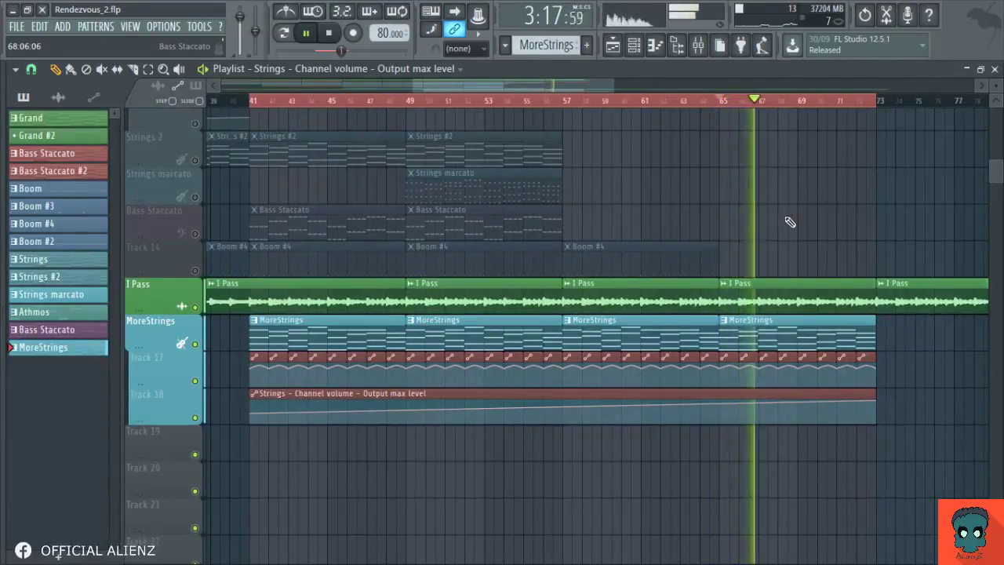
scroll(763, 161, down, 2)
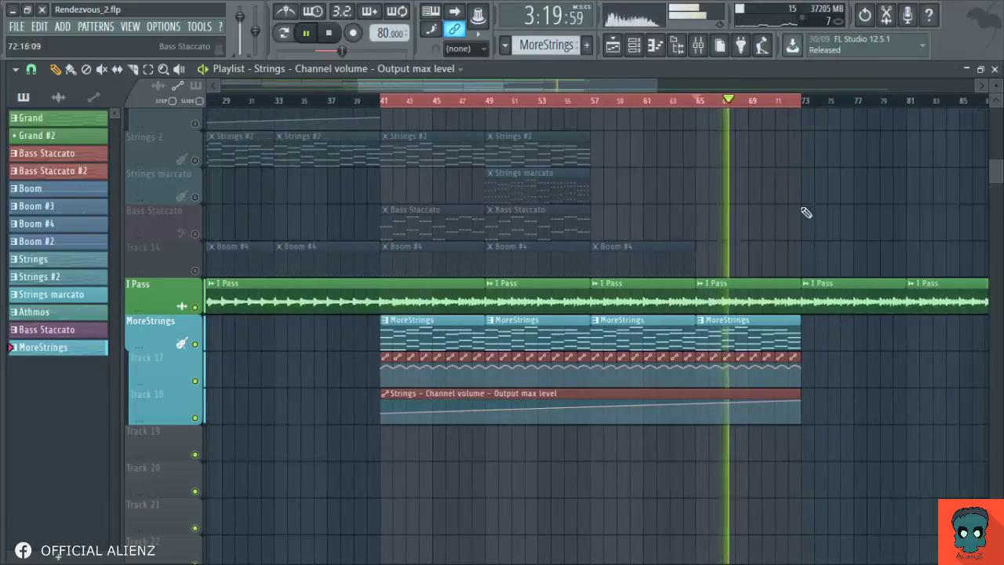
scroll(767, 192, down, 1)
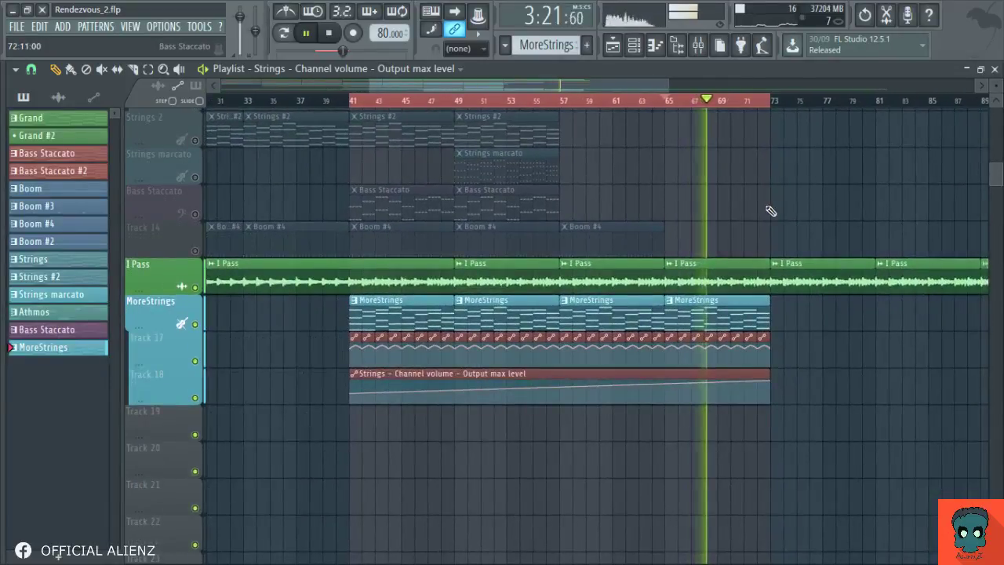
scroll(717, 145, up, 1)
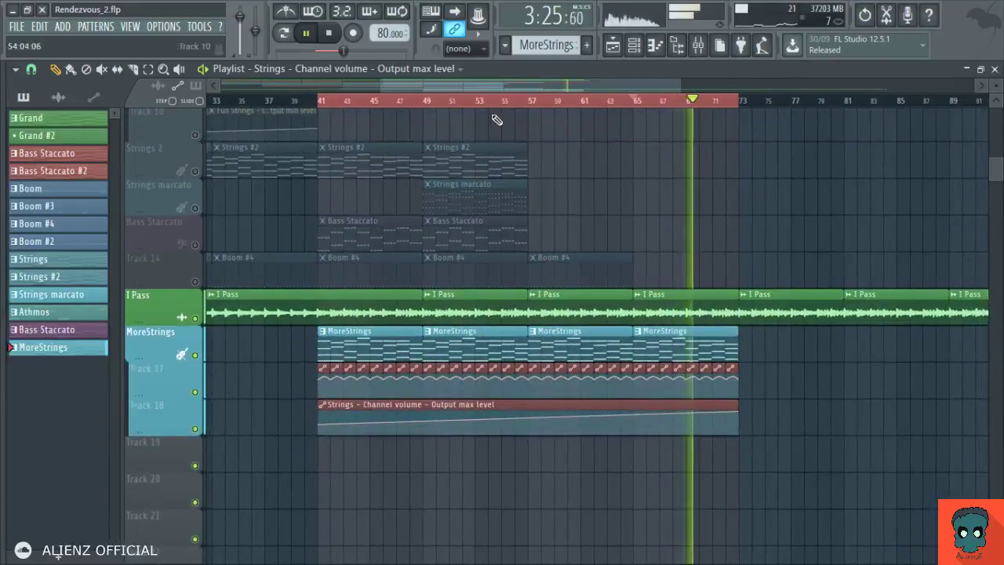
scroll(548, 166, up, 1)
scroll(548, 167, down, 1)
scroll(548, 167, down, 3)
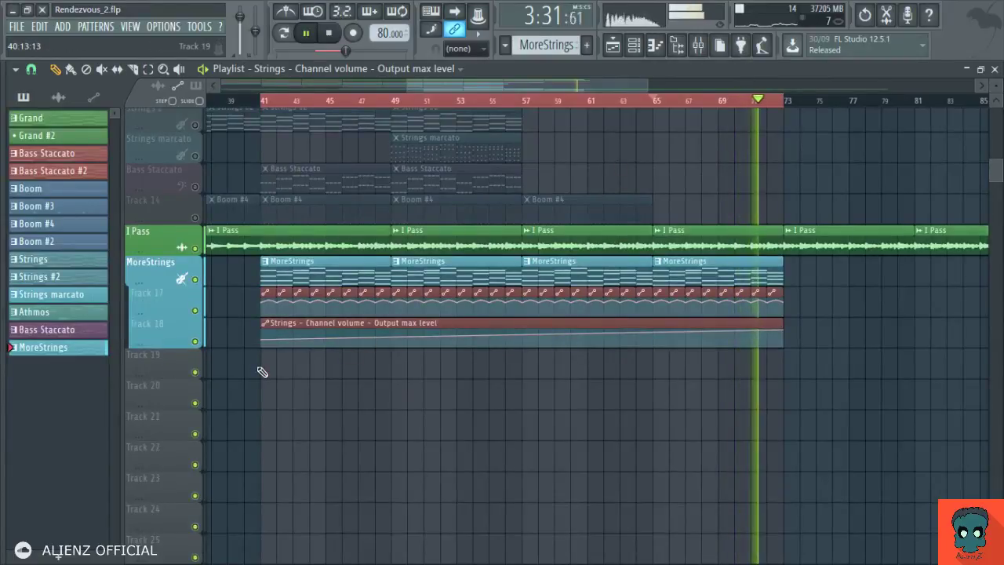
Step: Create Pattern 15, place it on Track 19 from bar 41 to bar 49, and reset the playhead to bar 41
key(F4)
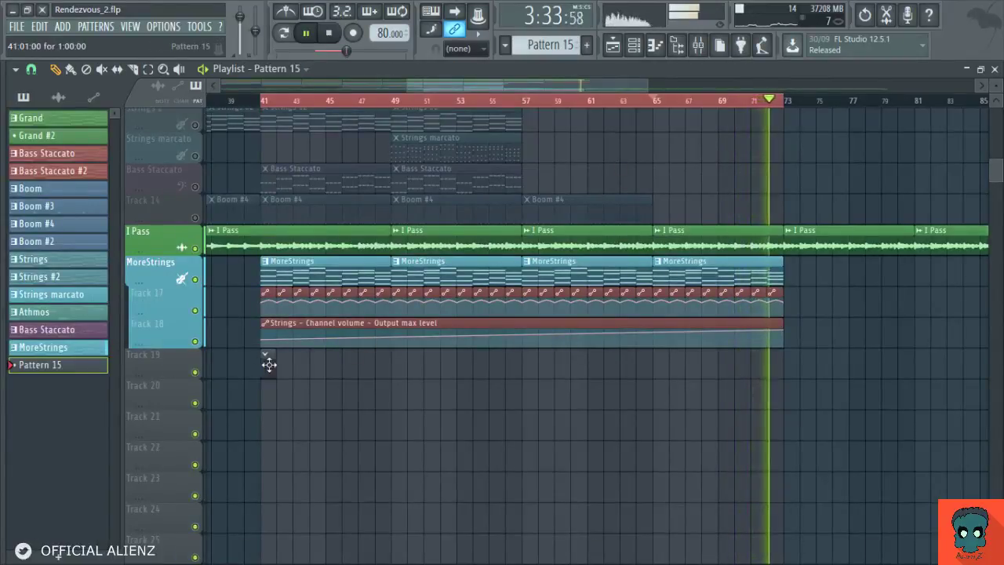
drag(274, 363, 396, 314)
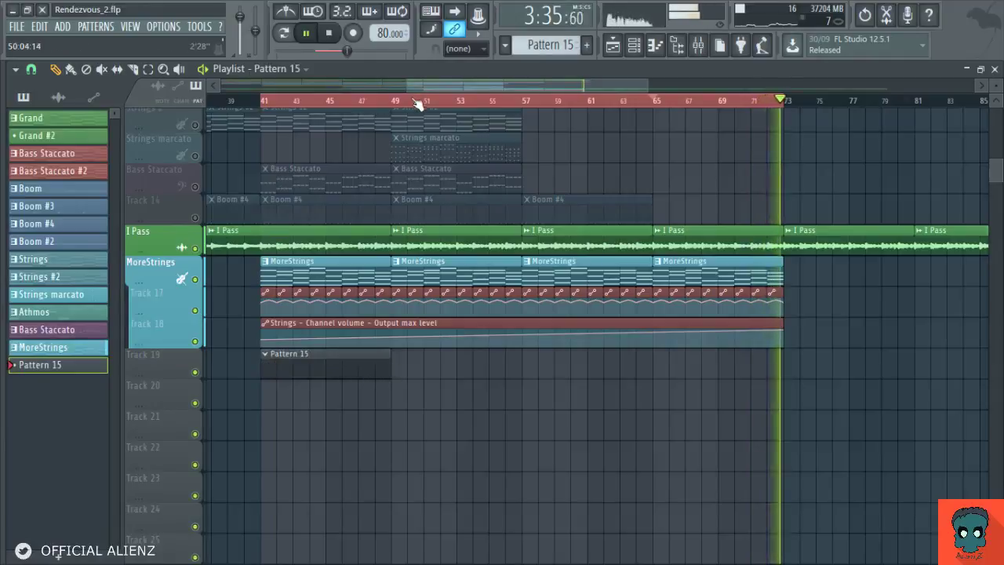
key(space)
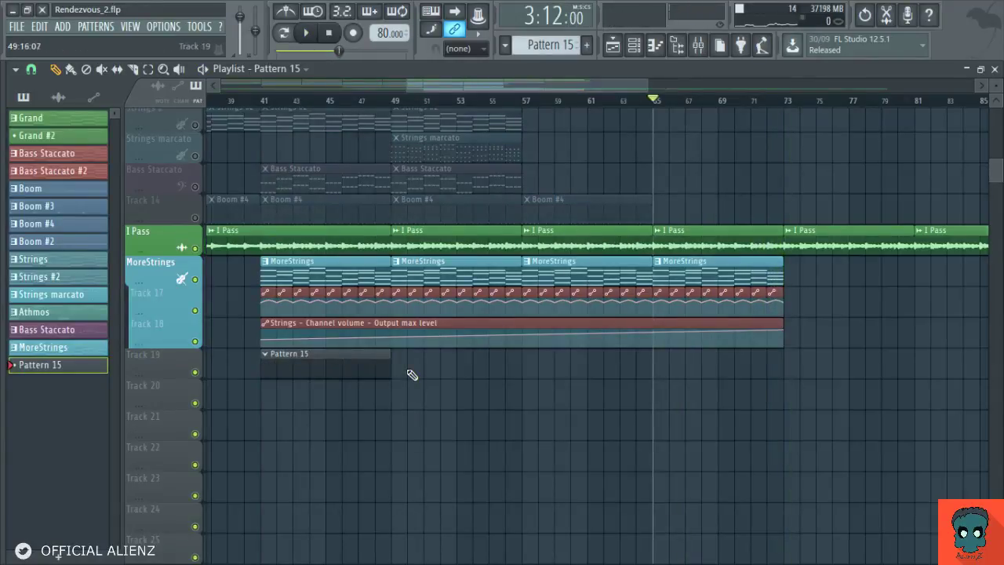
click(263, 101)
Step: Open Pattern 15 in the channel rack, show the Orchestra channel group and move the rack clear of the tracks
double_click(348, 368)
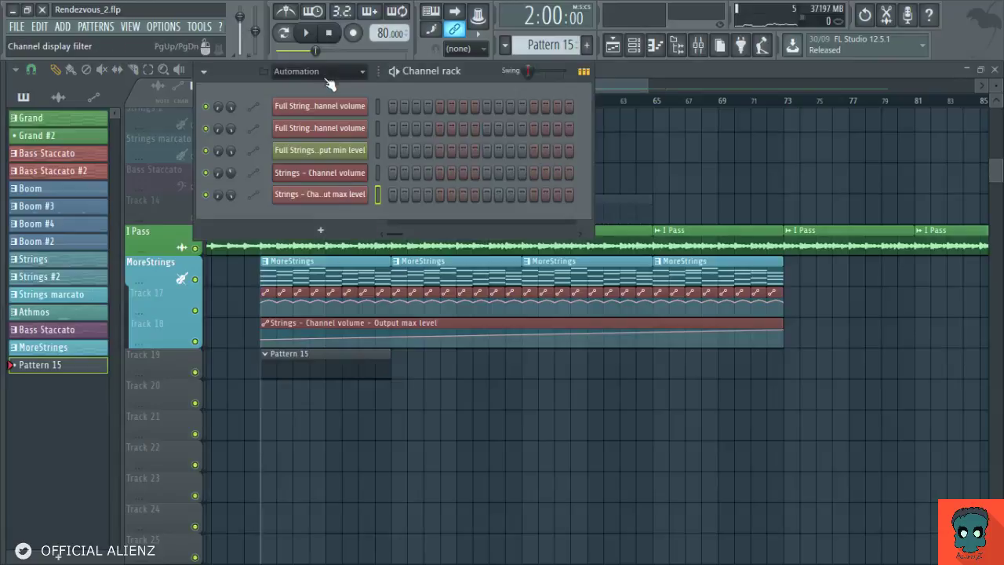
key(Page_Down)
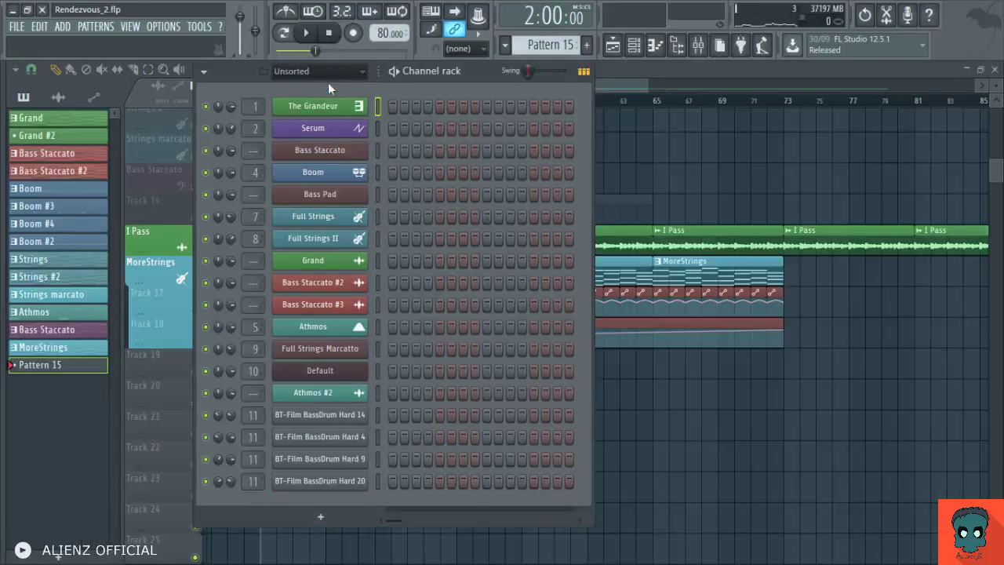
key(Page_Down)
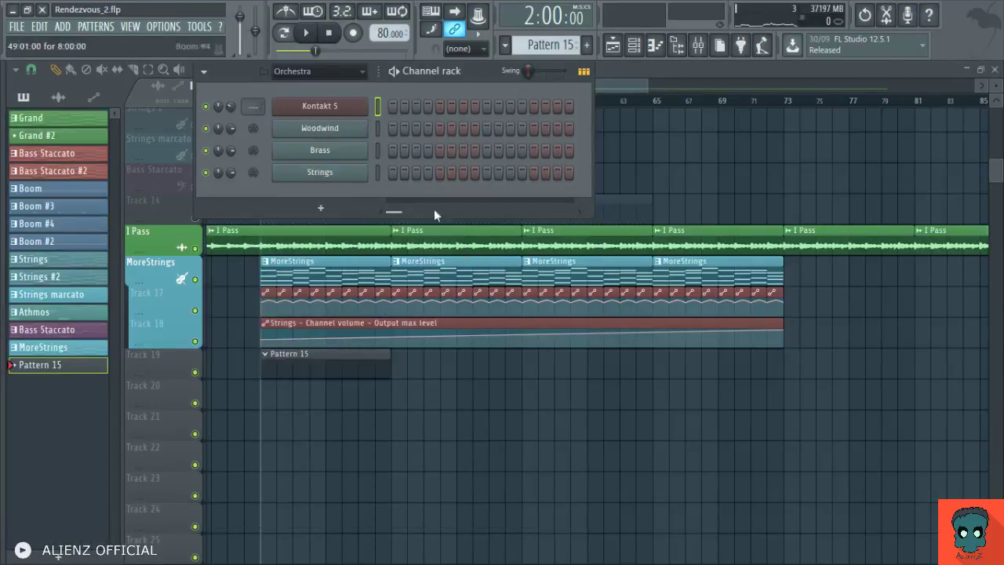
drag(473, 76, 740, 218)
Step: Copy the Strings chords from the MoreStrings pattern into the Woodwind channel of Pattern 15
drag(348, 239, 365, 312)
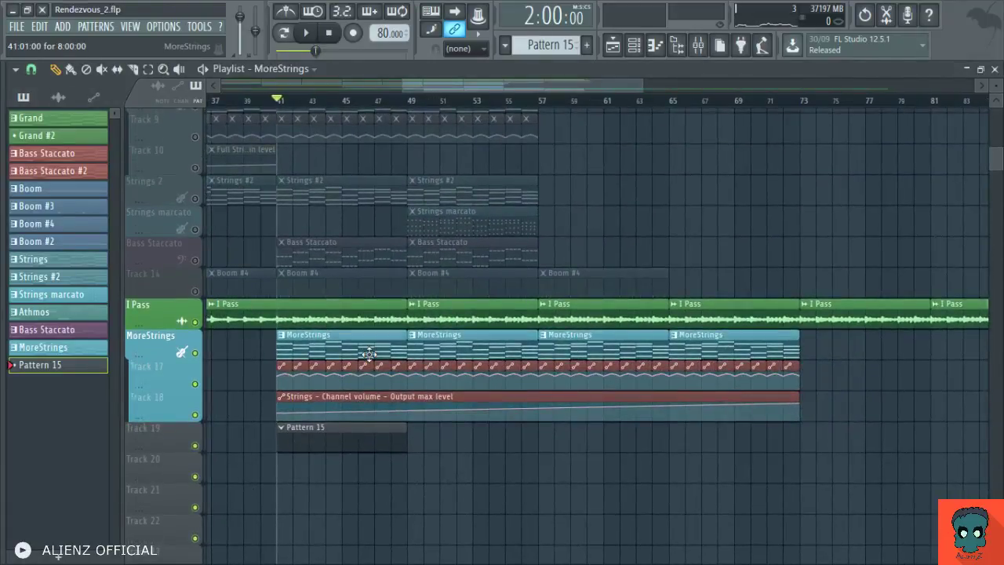
double_click(368, 353)
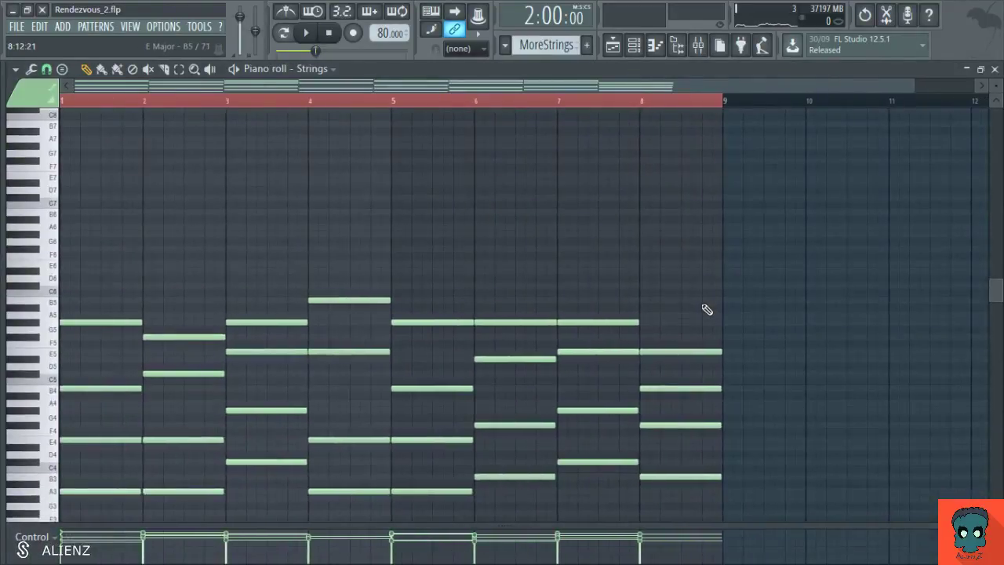
key(Escape)
key(Escape)
double_click(378, 431)
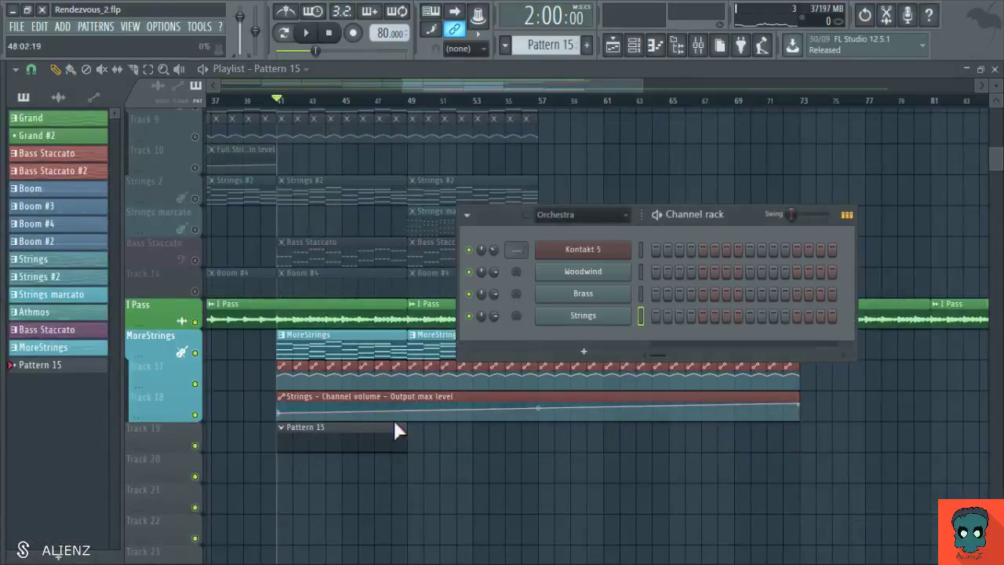
click(640, 272)
key(ctrl+v)
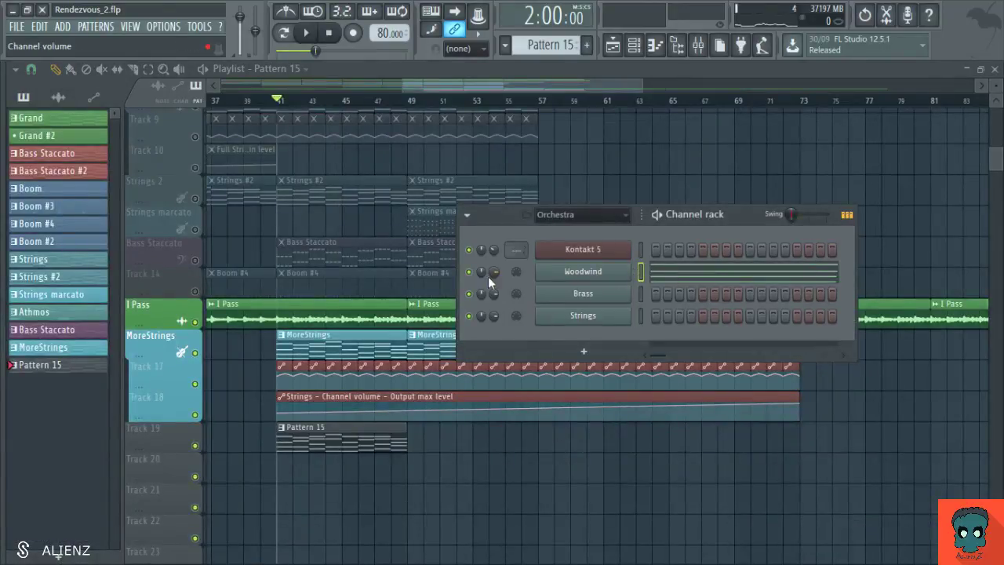
Step: Transpose the Woodwind chords in Pattern 15 up one octave and audition them in pattern mode
key(space)
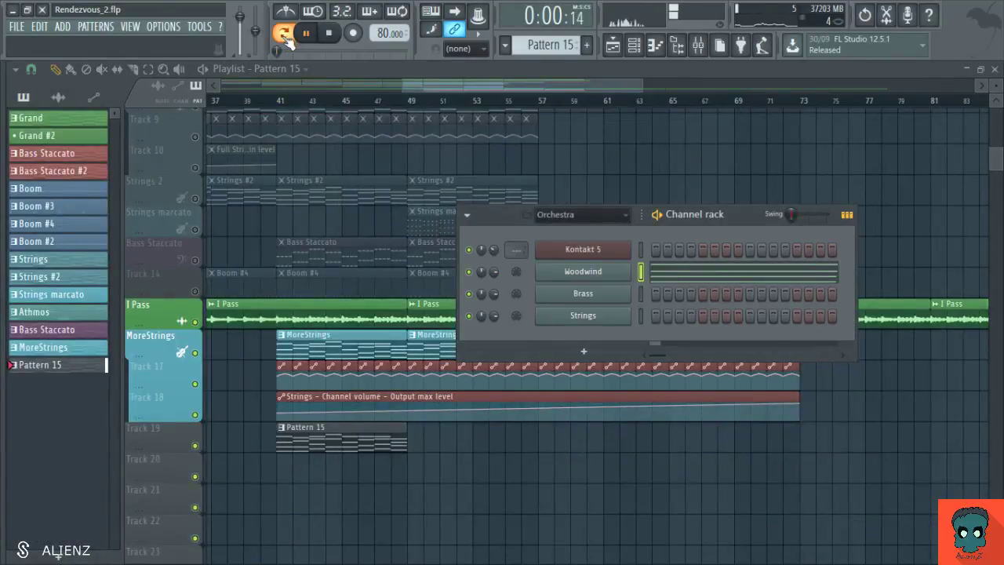
click(847, 215)
click(757, 273)
key(space)
scroll(470, 255, down, 3)
scroll(465, 263, down, 3)
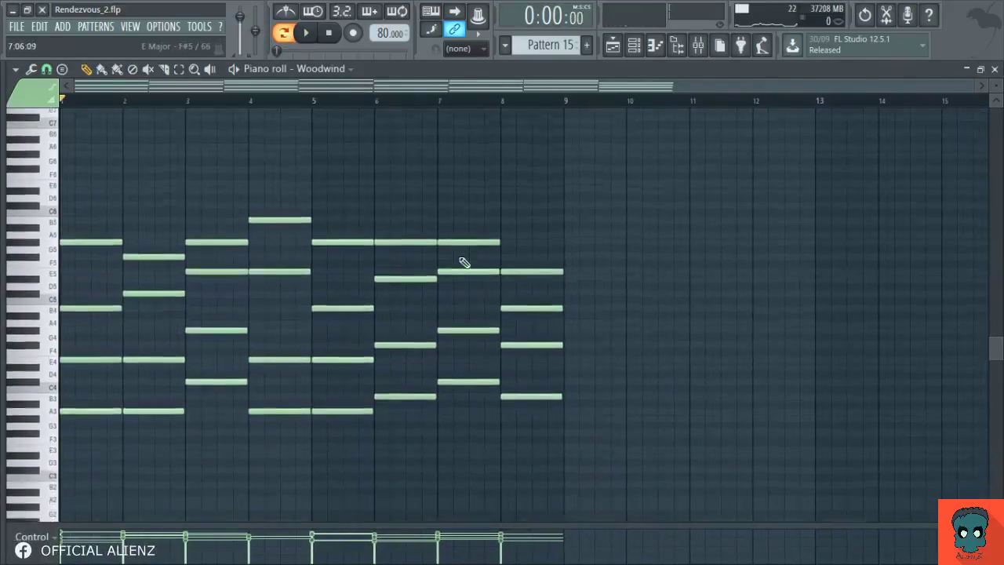
key(ctrl+Up)
key(space)
scroll(470, 314, up, 3)
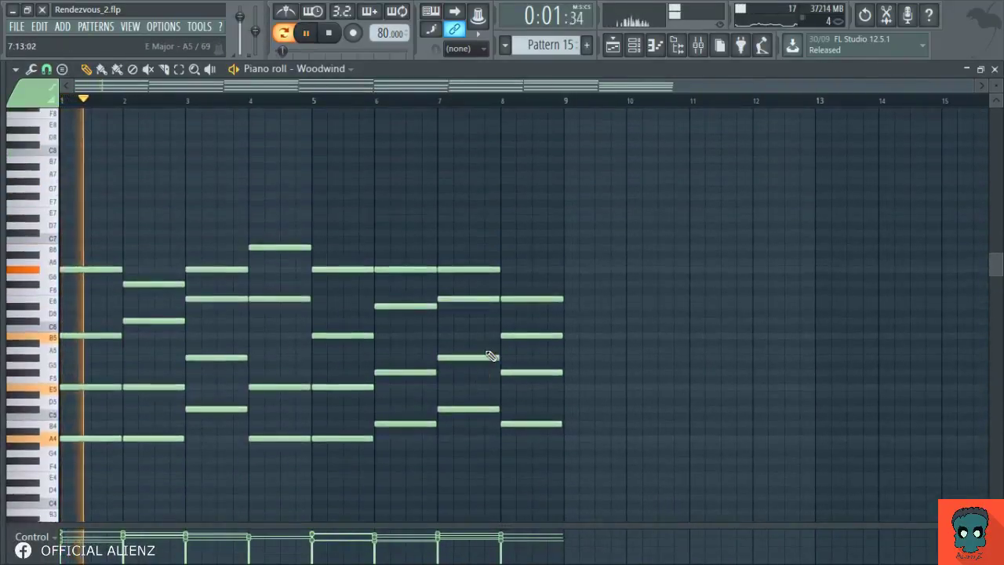
key(space)
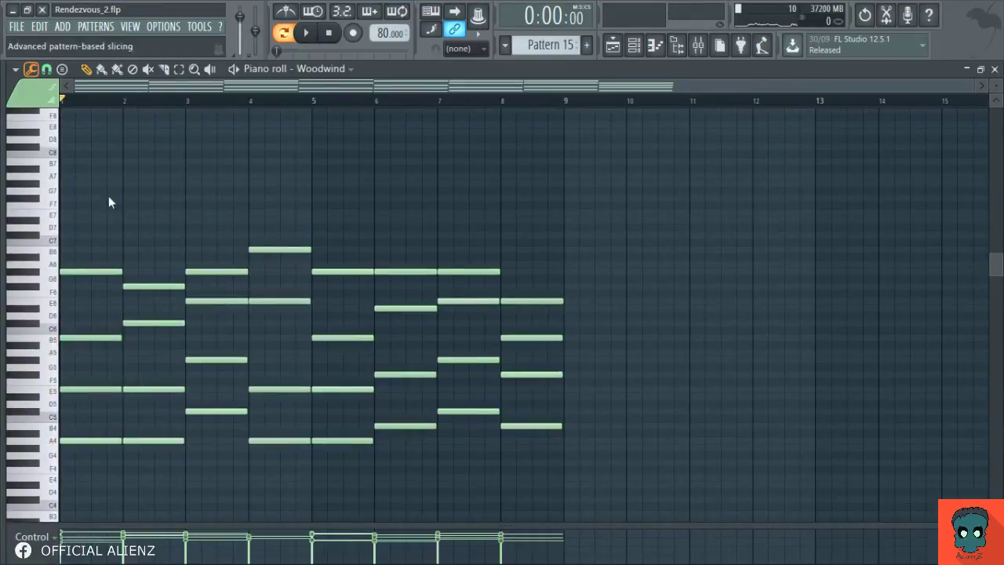
Step: Try altering the timing of the Woodwind chords with time distortion, audition the variations and undo them
key(ctrl+u)
key(ctrl+z)
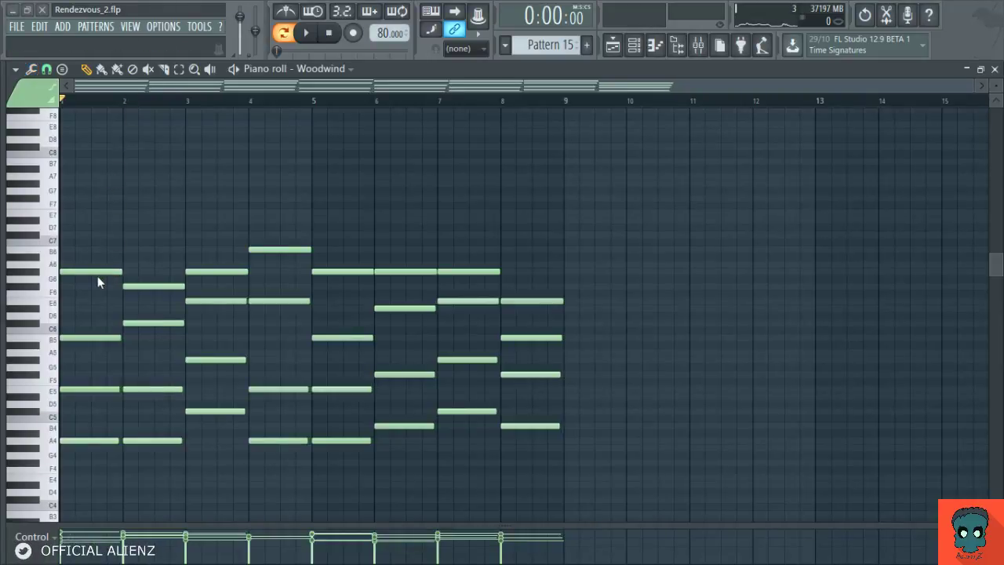
key(space)
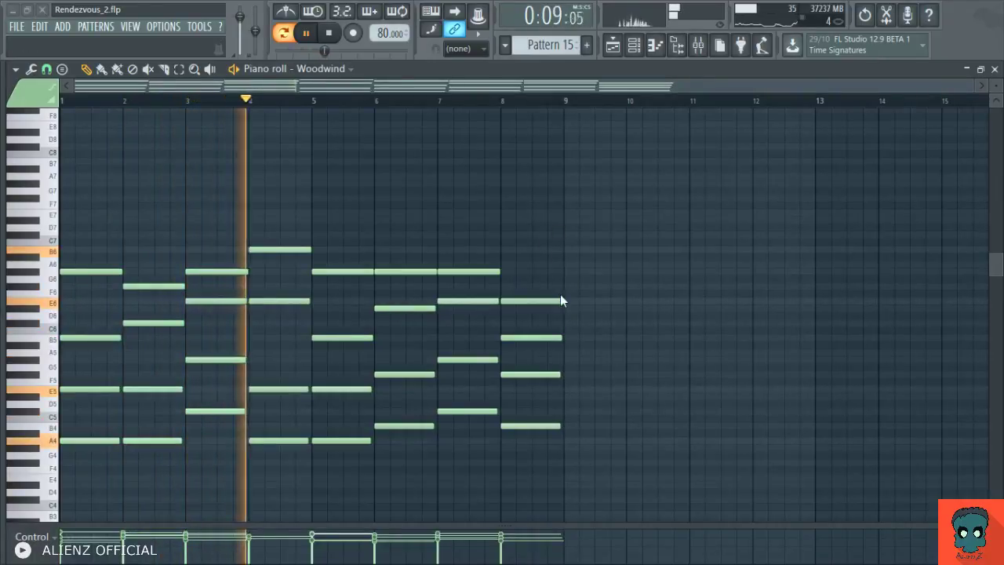
key(ctrl+z)
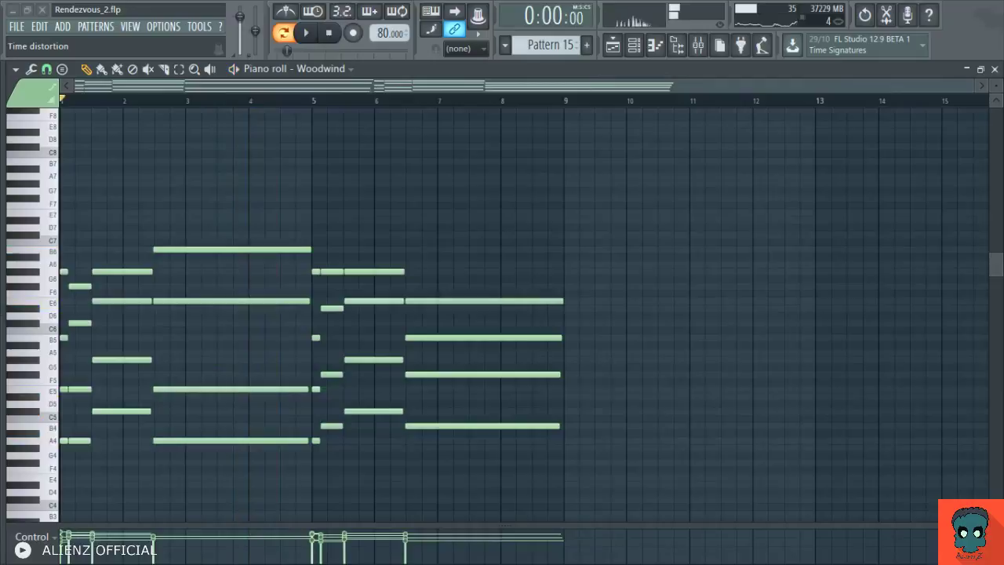
key(space)
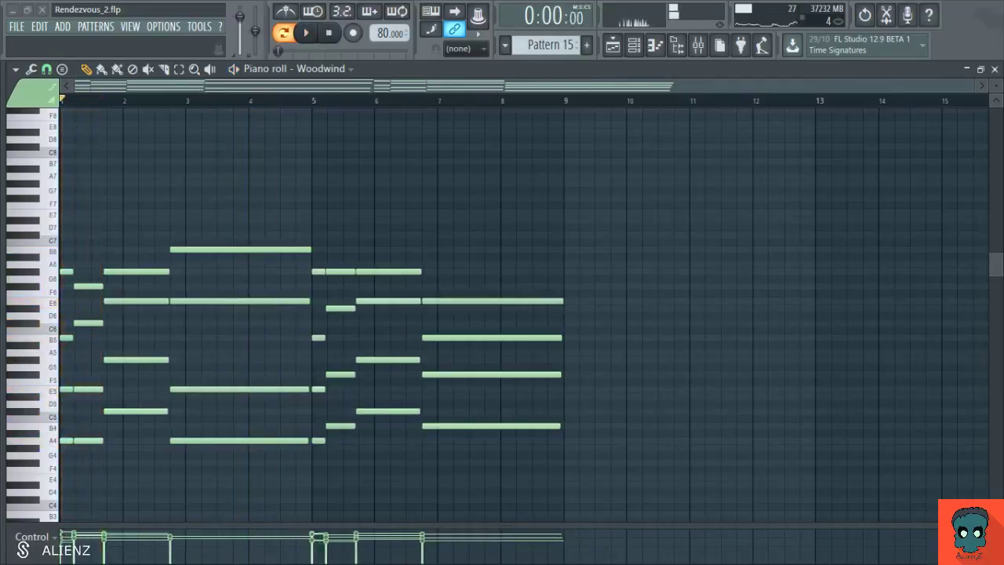
key(space)
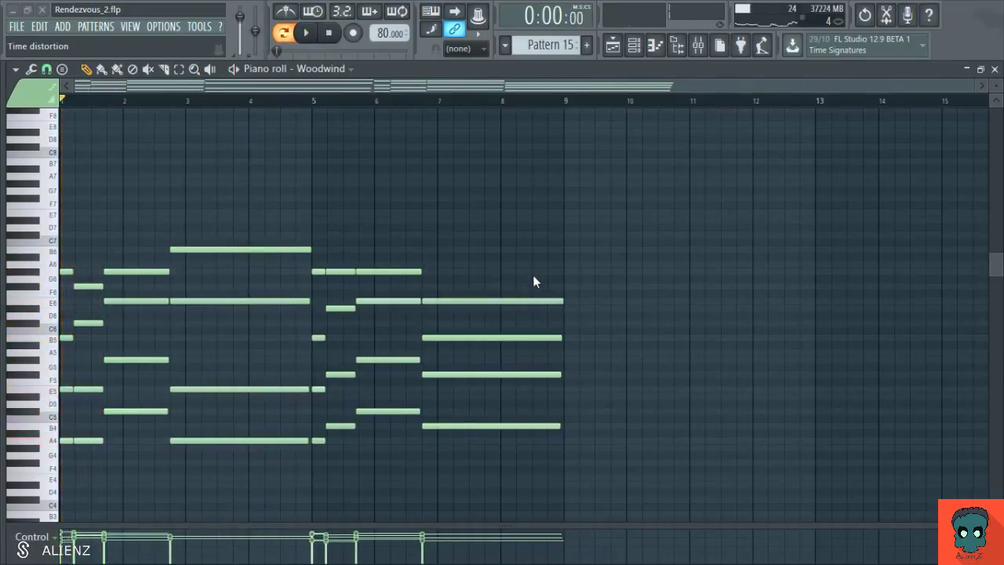
key(ctrl+z)
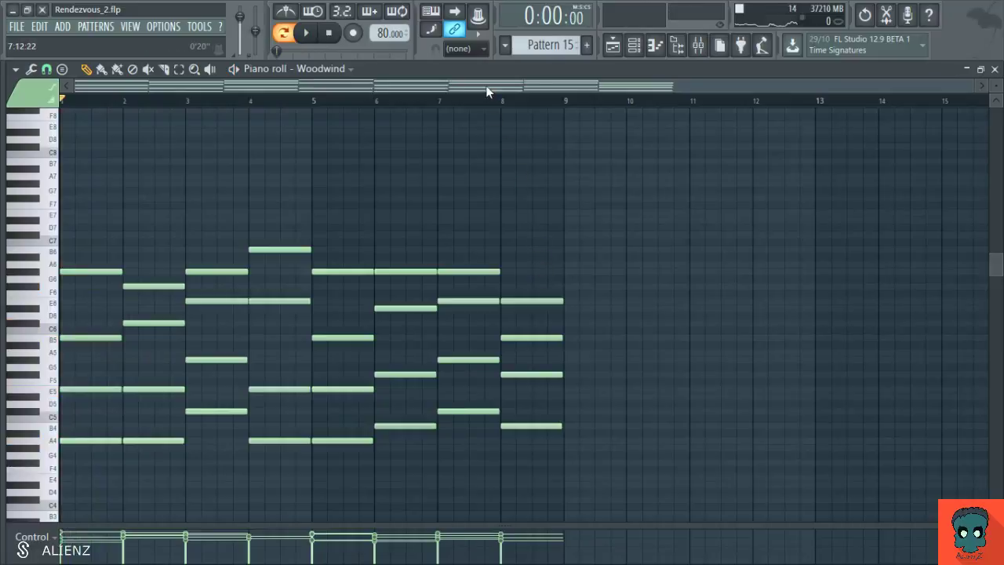
Step: Move the chords from the Woodwind channel to the Strings channel of Pattern 15
scroll(486, 92, up, 3)
scroll(505, 97, down, 3)
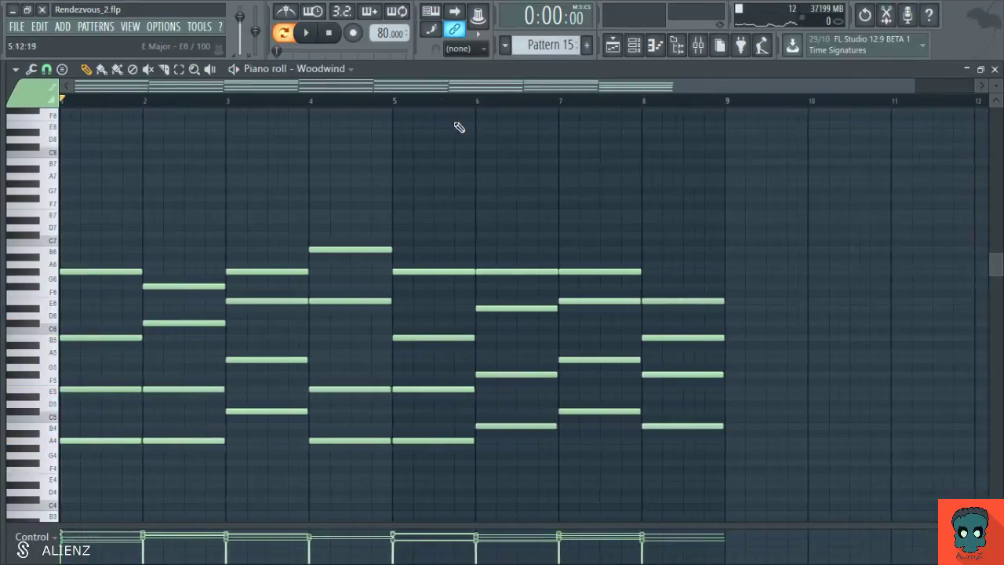
key(F7)
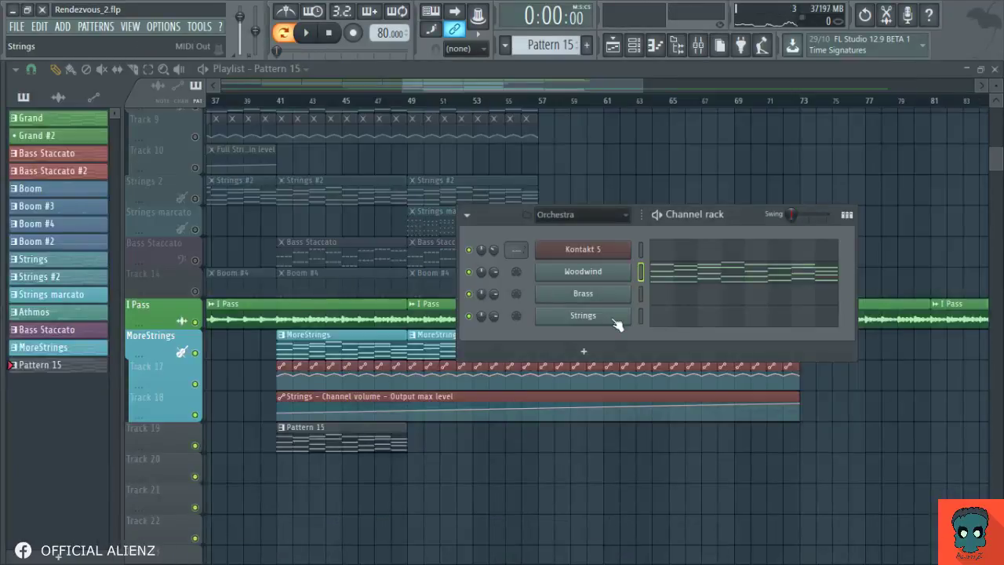
key(ctrl+x)
click(641, 315)
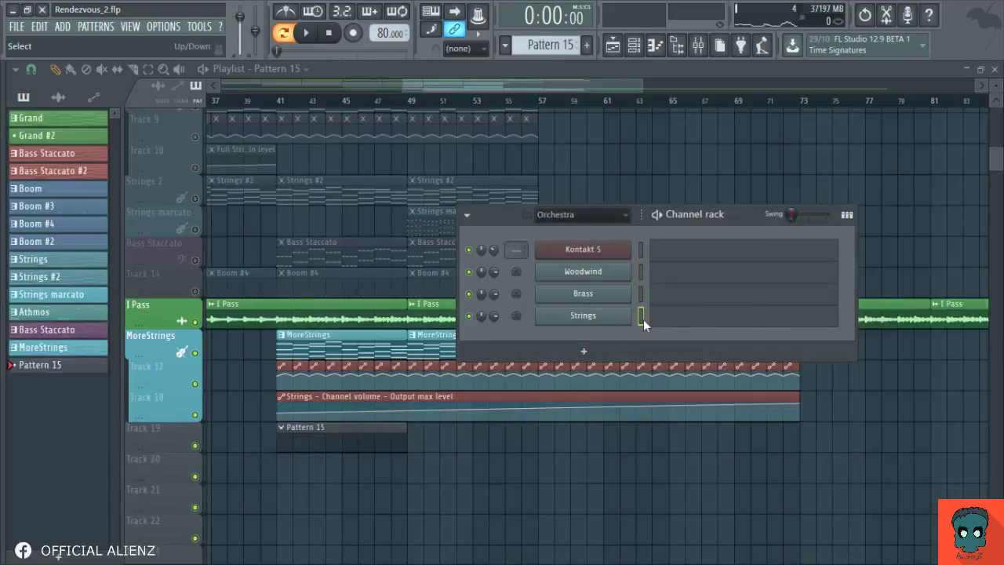
key(ctrl+v)
click(659, 276)
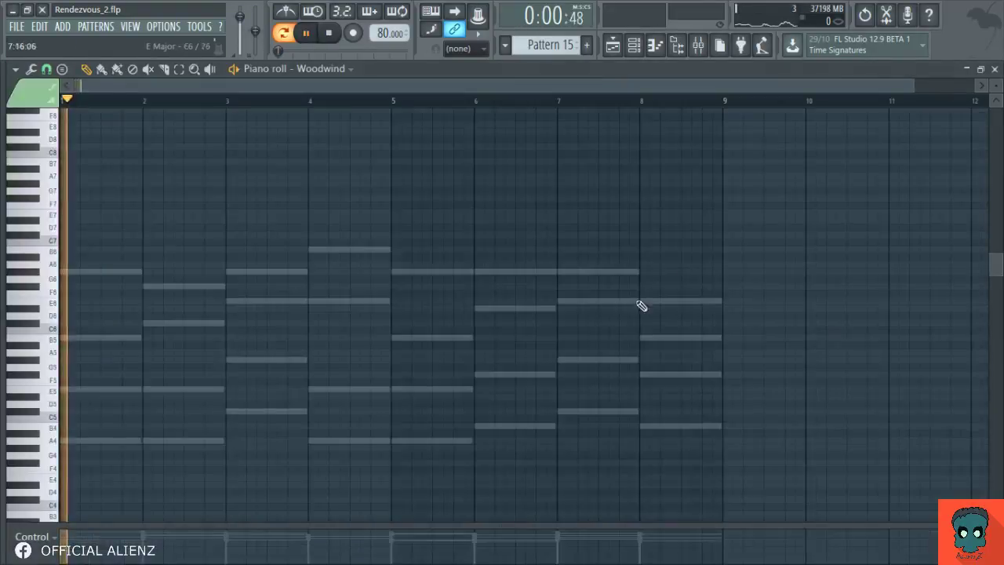
click(69, 272)
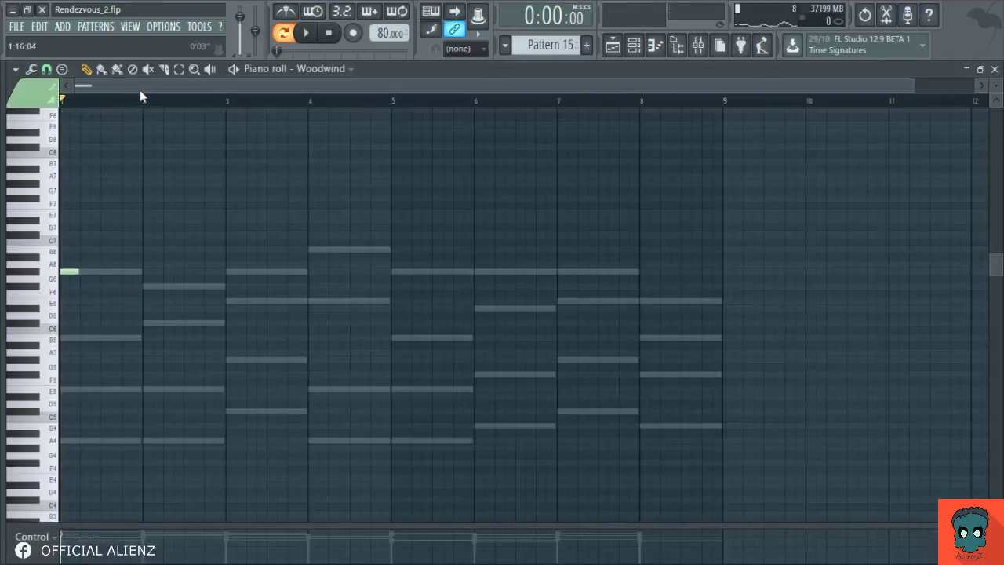
scroll(140, 90, up, 5)
scroll(228, 243, up, 2)
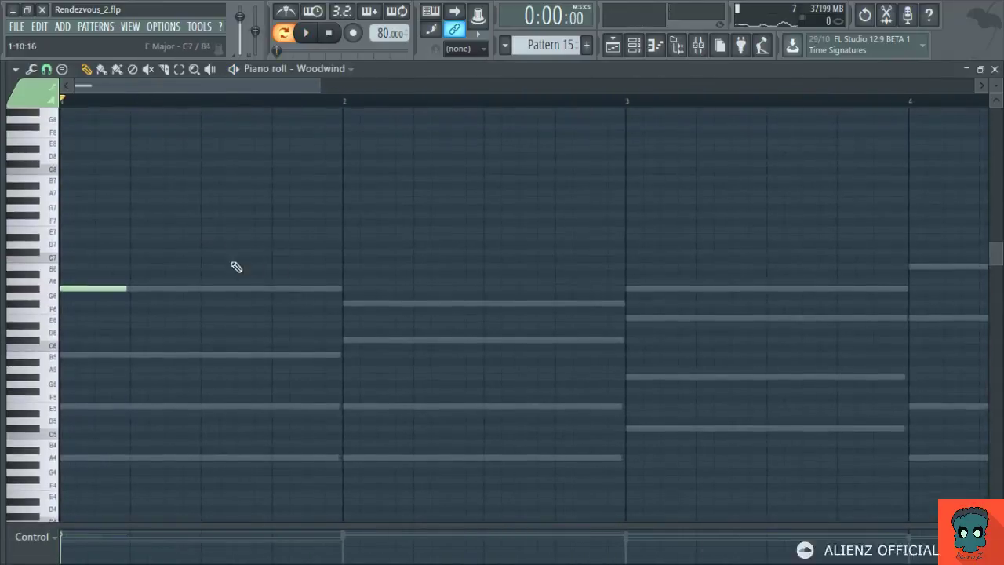
right_click(102, 289)
key(Escape)
Step: Add Cthulhu to the Orchestra channels and, with Chords off, set its arpeggio to six steps that all play note 1
click(643, 317)
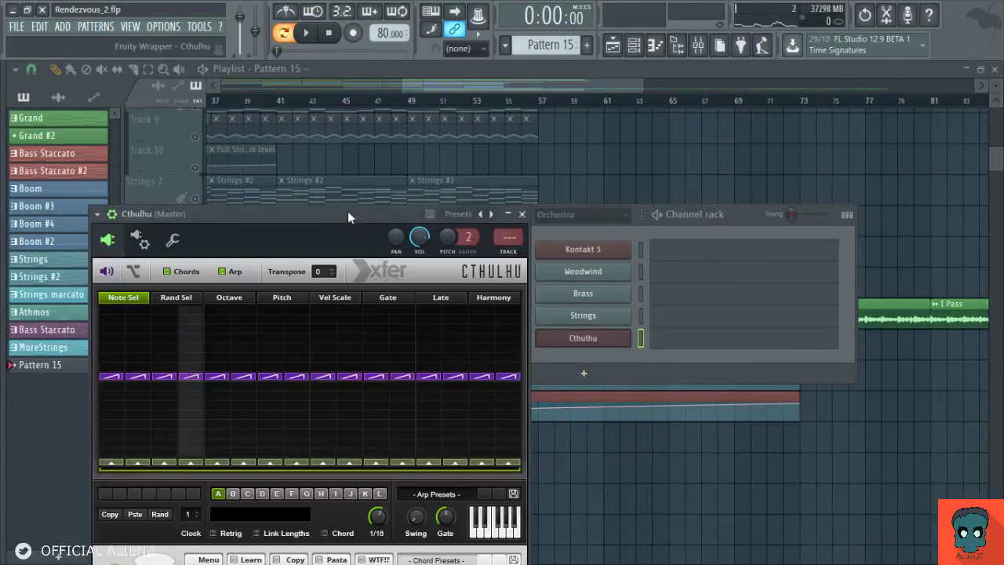
drag(349, 213, 346, 114)
click(166, 172)
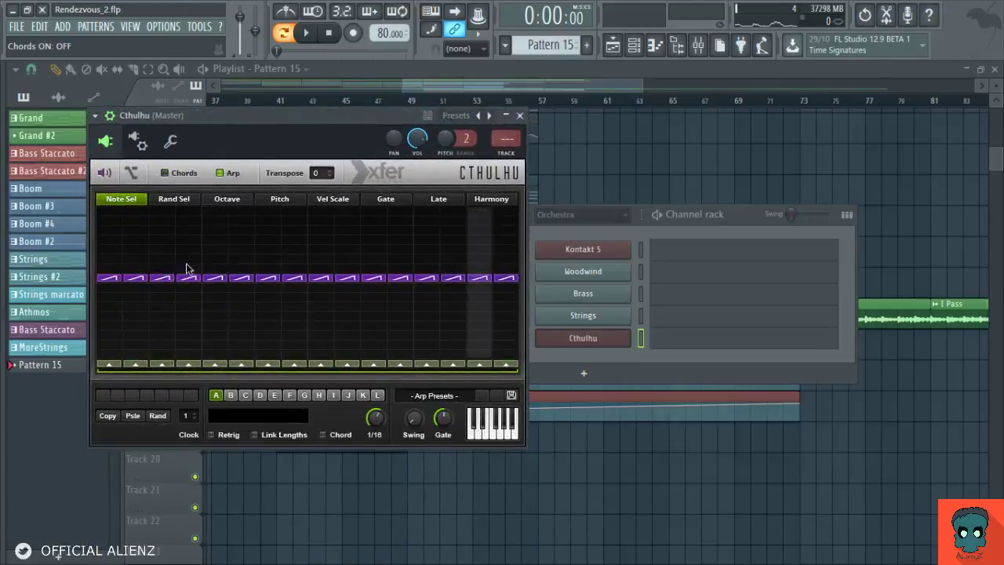
drag(514, 367, 238, 369)
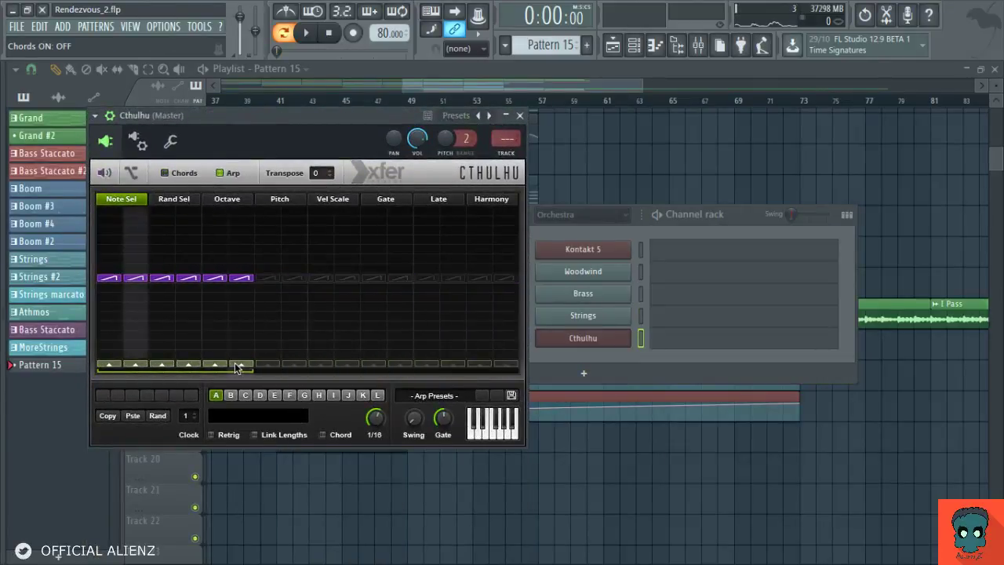
mouse_move(105, 361)
mouse_down()
mouse_move(237, 361)
mouse_move(211, 356)
mouse_up()
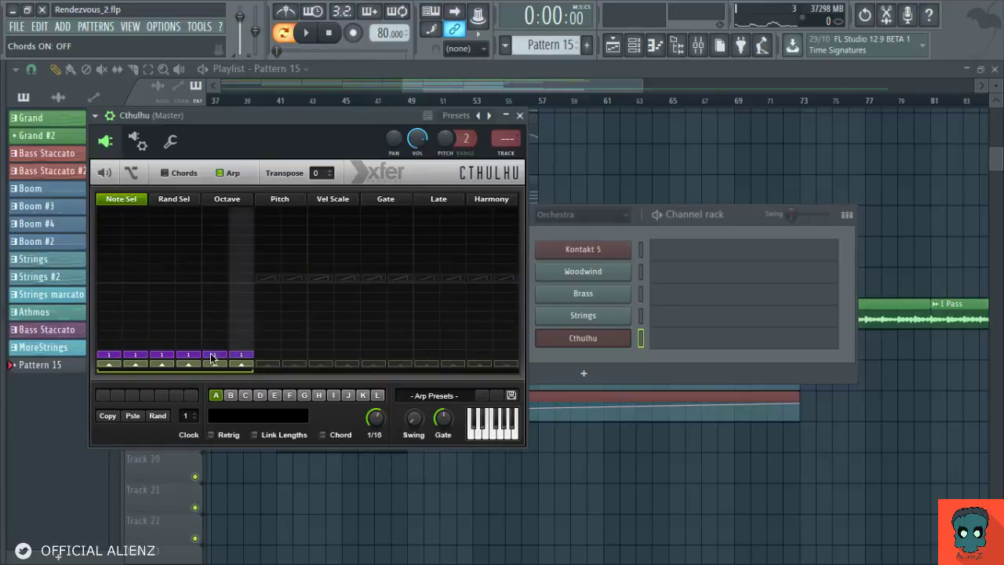
Step: Set Cthulhu's MIDI output port to 15 in its wrapper settings and close the plugin window
click(138, 141)
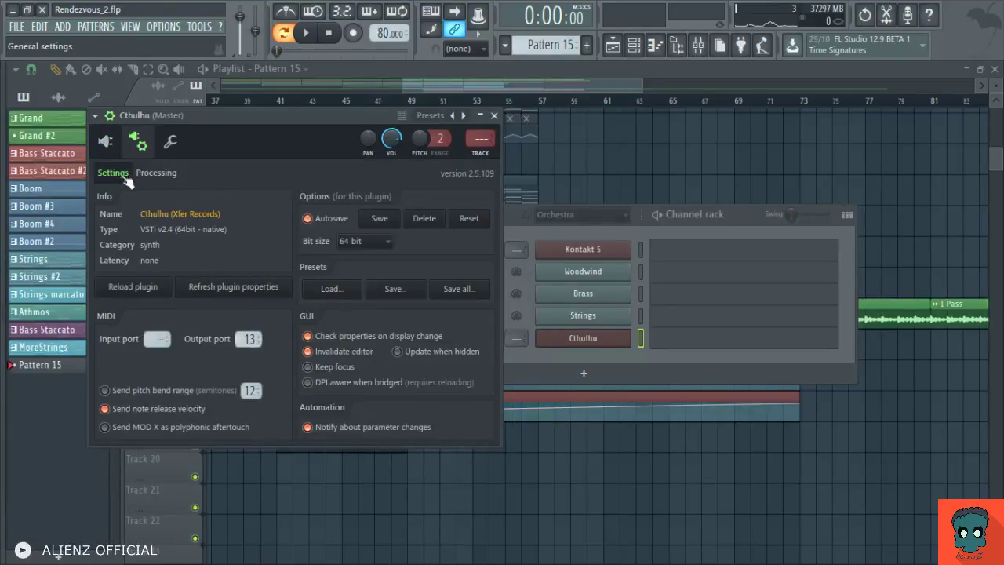
click(105, 141)
click(138, 141)
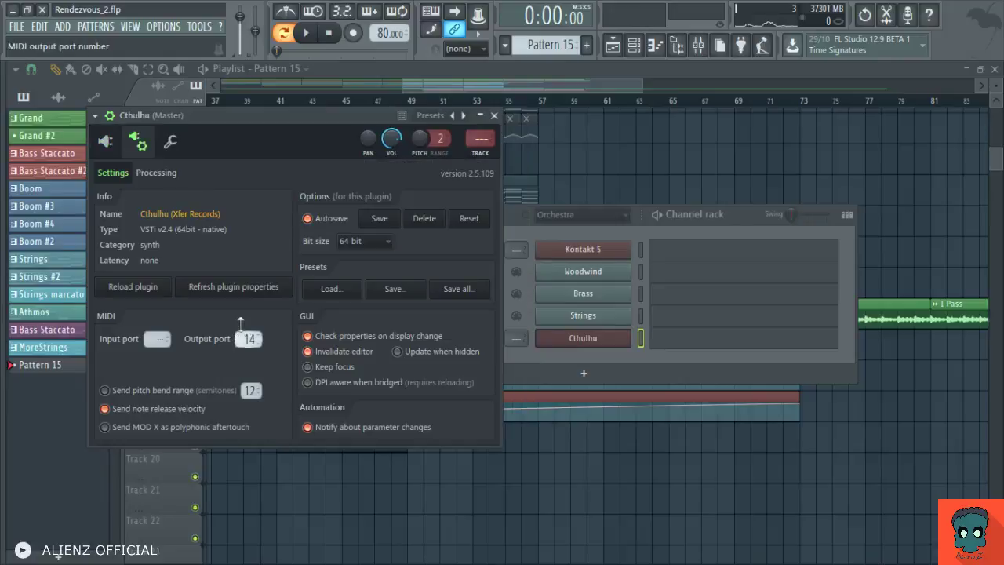
click(105, 141)
click(553, 338)
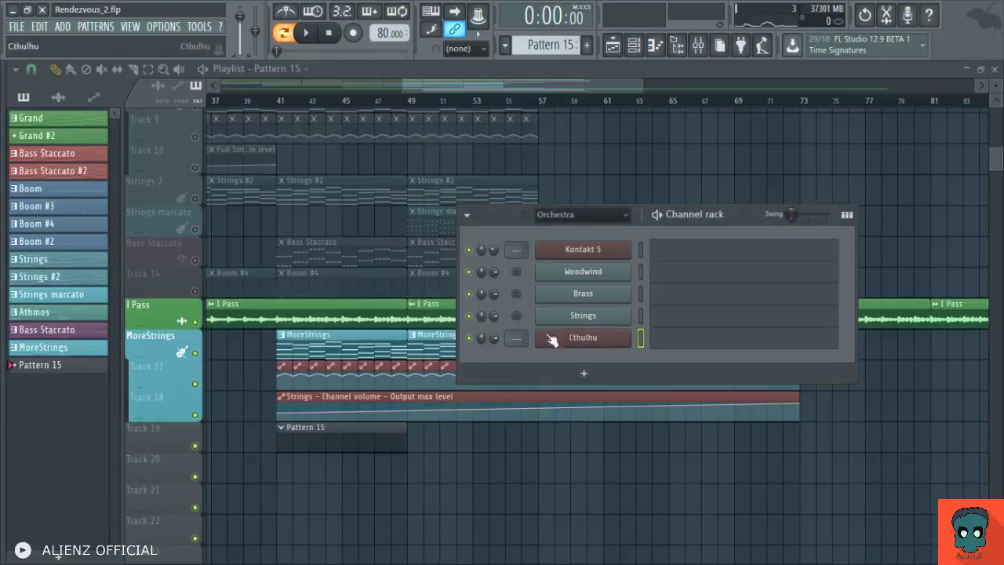
Step: Examine the Woodwind channel's MIDI output port and miscellaneous settings, with its window moved clear of the channel rack
click(583, 270)
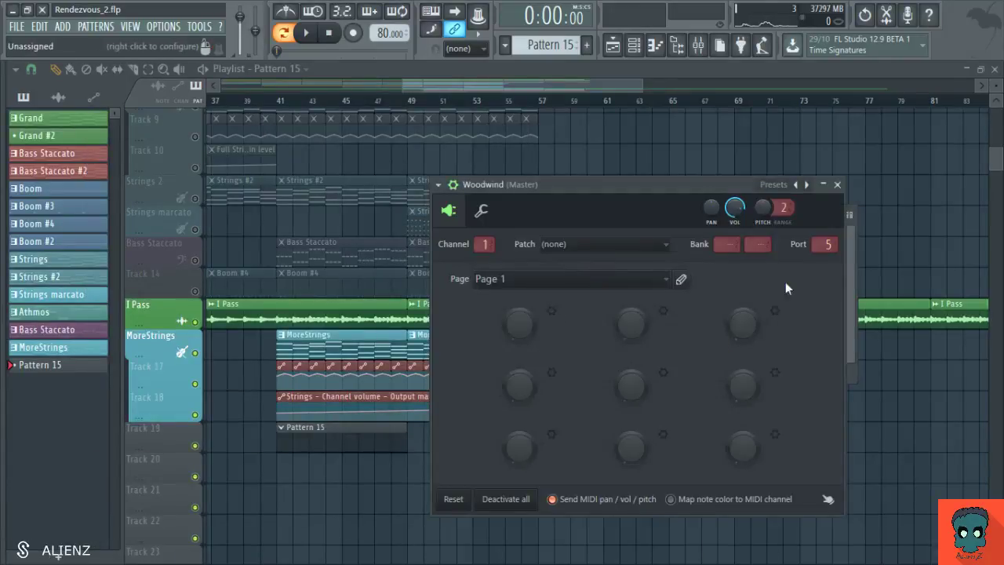
click(481, 210)
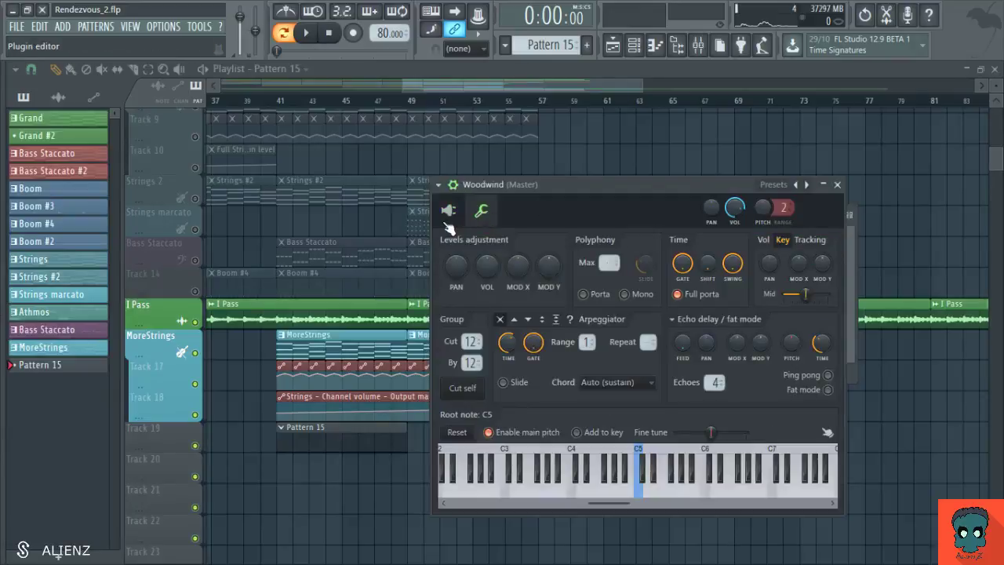
click(448, 211)
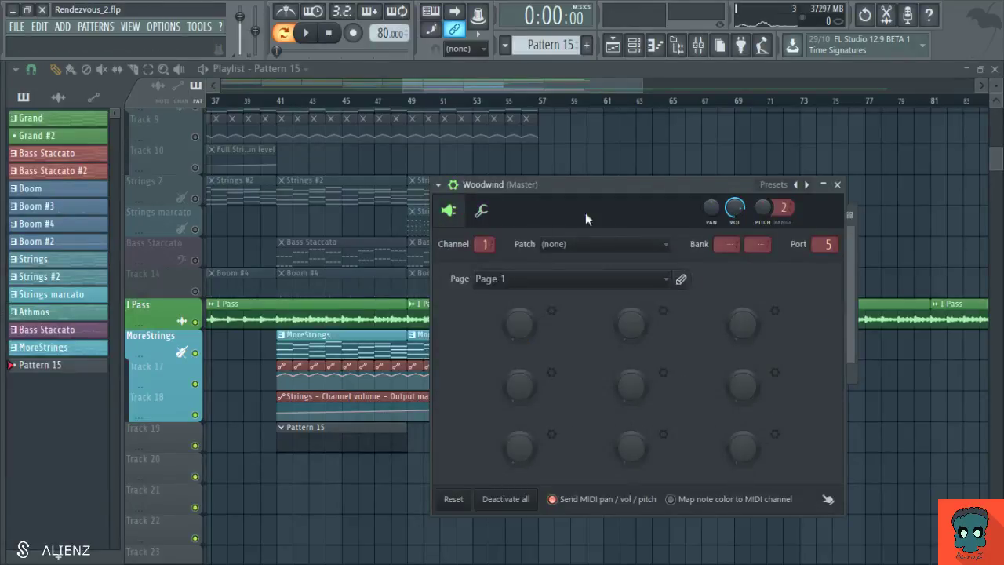
drag(622, 194, 271, 148)
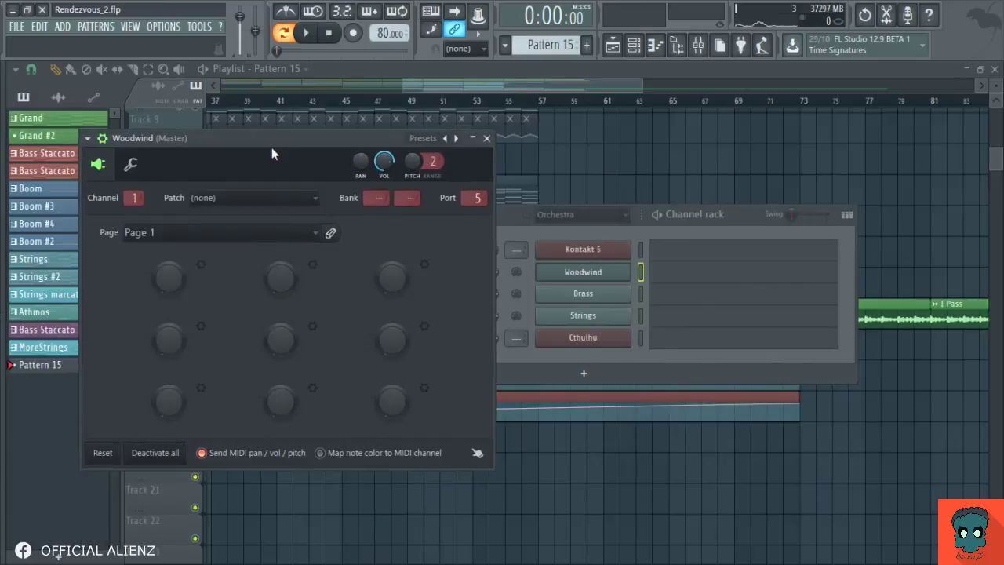
drag(284, 146, 271, 134)
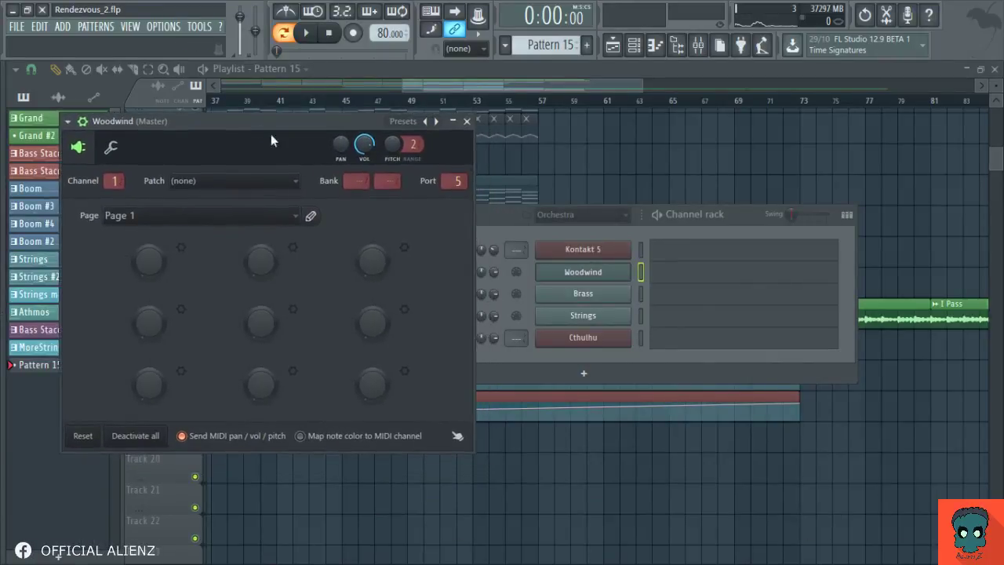
click(110, 148)
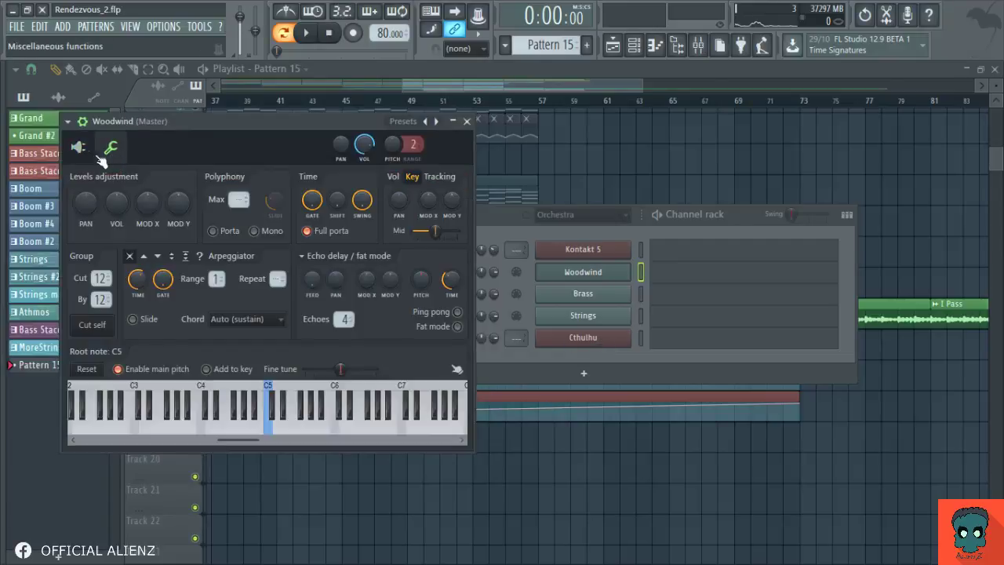
click(78, 149)
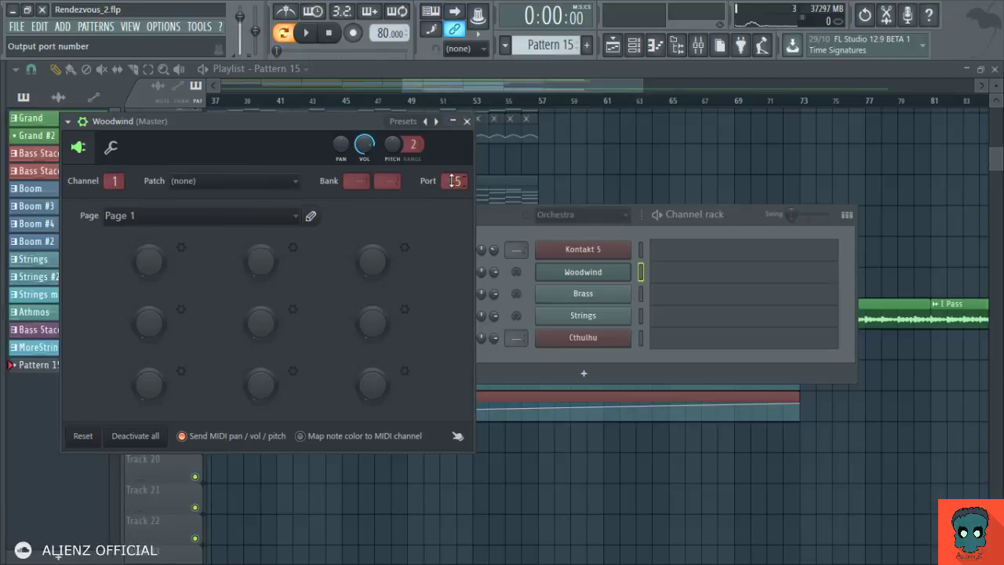
Step: Compare Cthulhu's MIDI output port in its wrapper settings with the port of the Woodwind channel
click(583, 337)
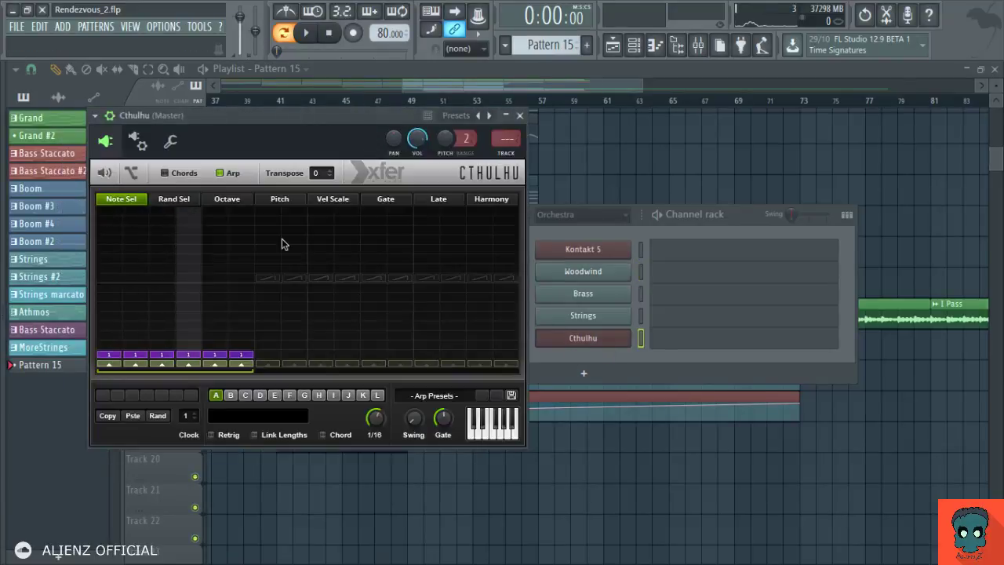
click(137, 141)
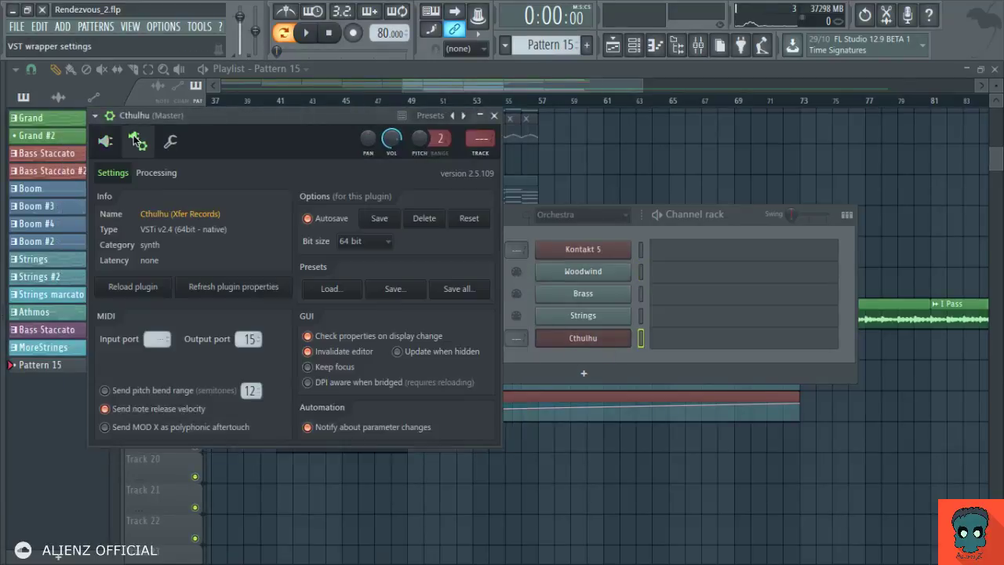
click(111, 143)
click(582, 275)
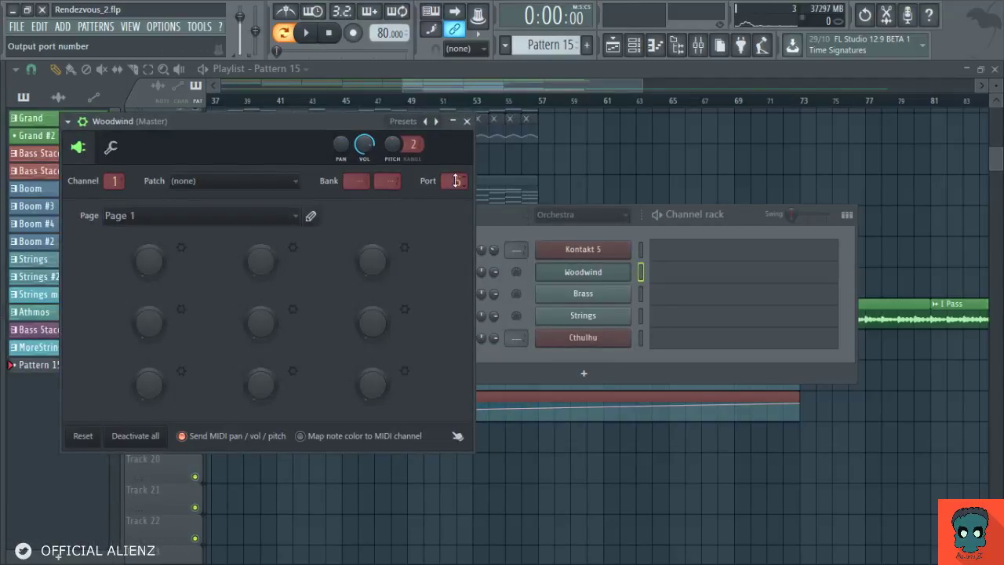
click(593, 341)
click(134, 141)
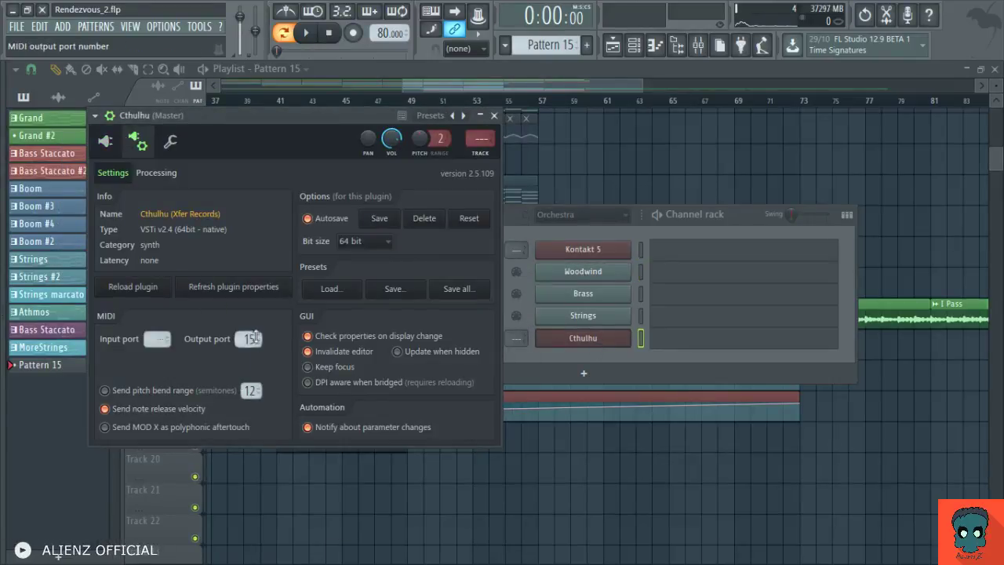
click(104, 142)
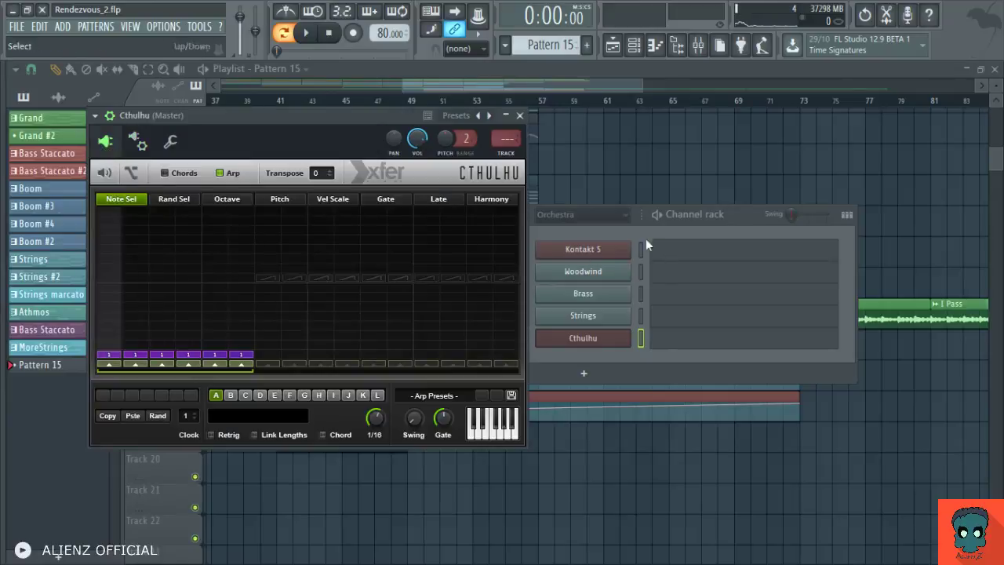
click(635, 265)
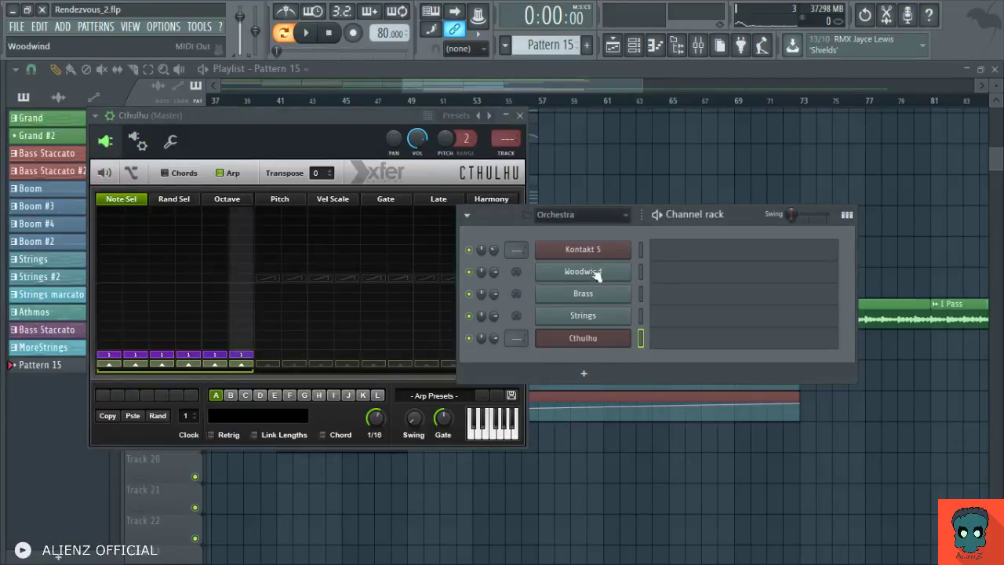